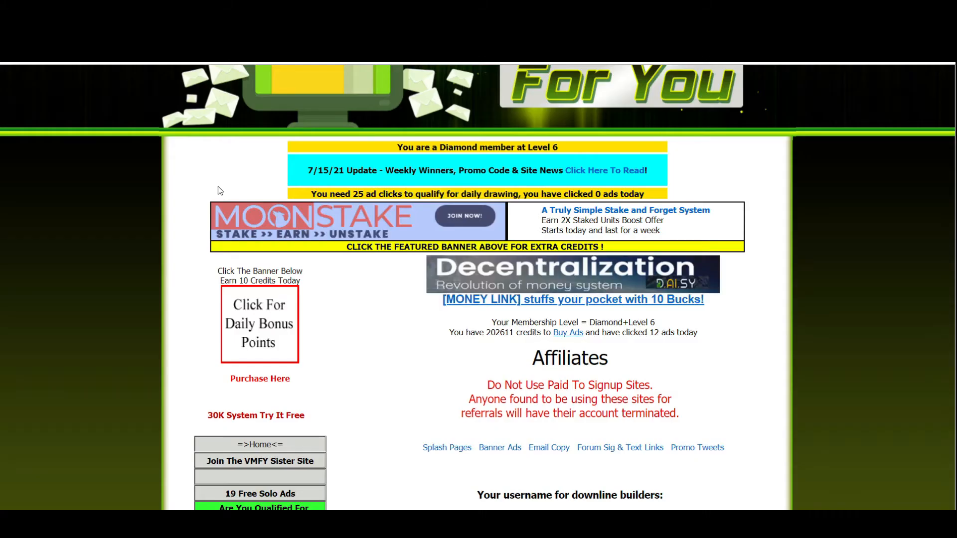
Step: Find the Splash Pages list on the affiliate page and open one of its splash page links
scroll(220, 191, down, 5)
scroll(299, 224, up, 1)
scroll(354, 250, down, 5)
scroll(355, 250, down, 3)
scroll(356, 251, up, 5)
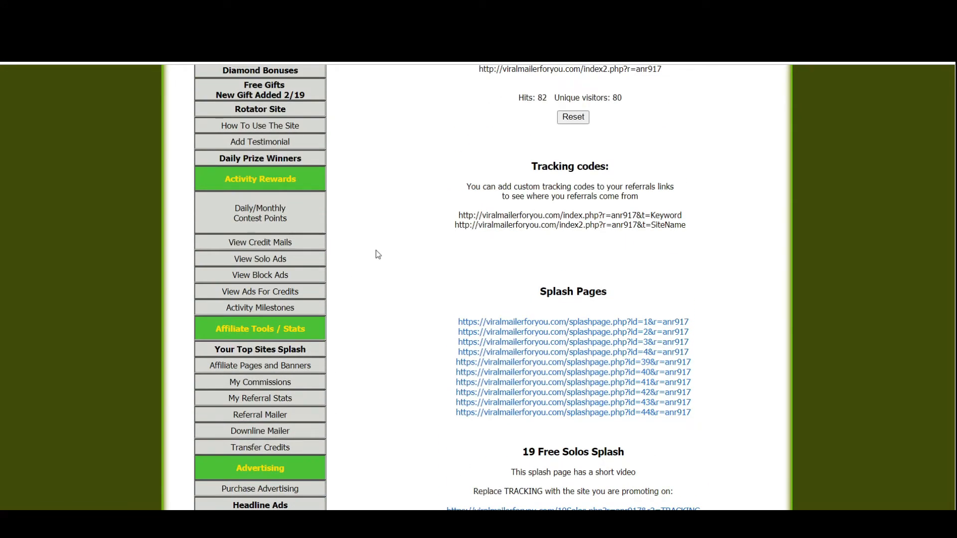
click(532, 406)
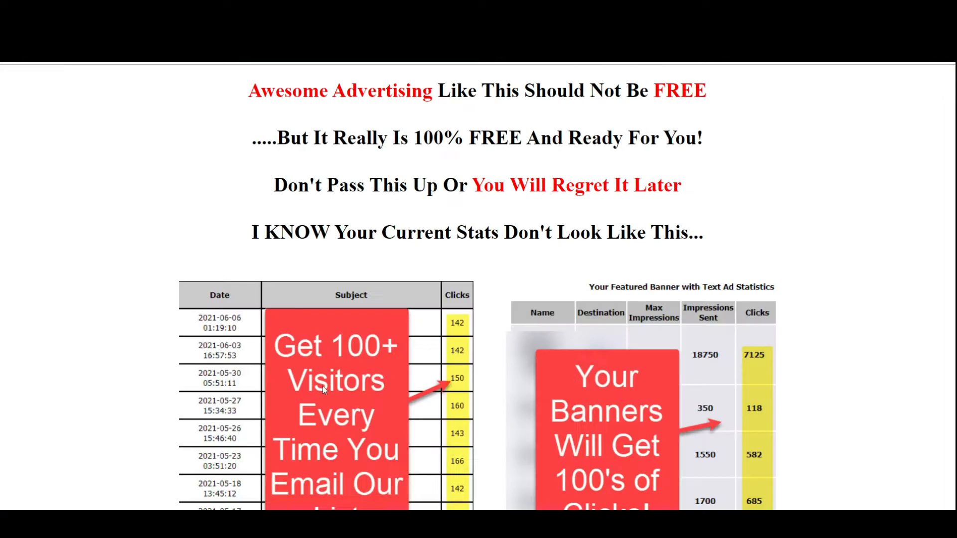
Step: Examine the splash page's headlines, click statistics images and promo code section
scroll(153, 414, down, 2)
scroll(154, 414, up, 2)
scroll(154, 415, down, 2)
scroll(153, 414, up, 2)
scroll(153, 415, down, 2)
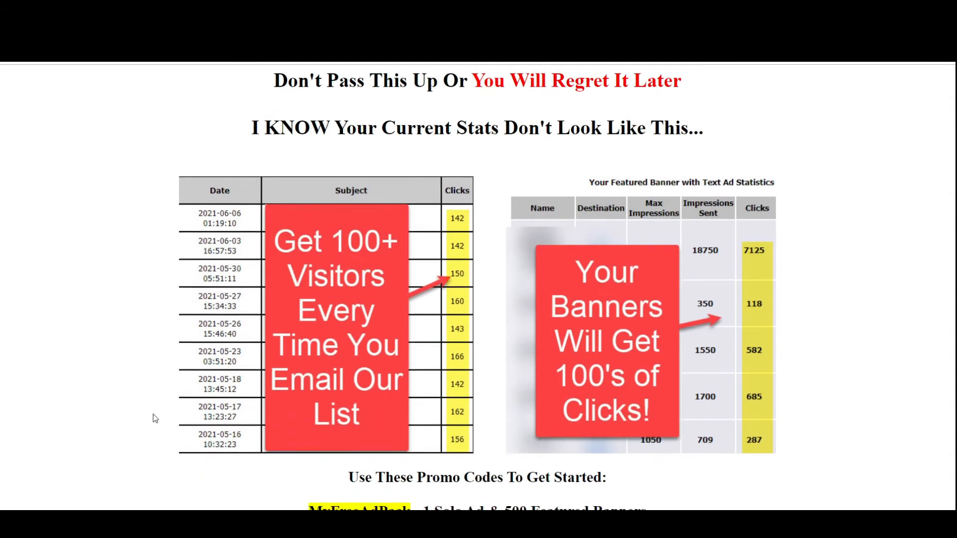
scroll(153, 418, down, 2)
scroll(153, 417, up, 4)
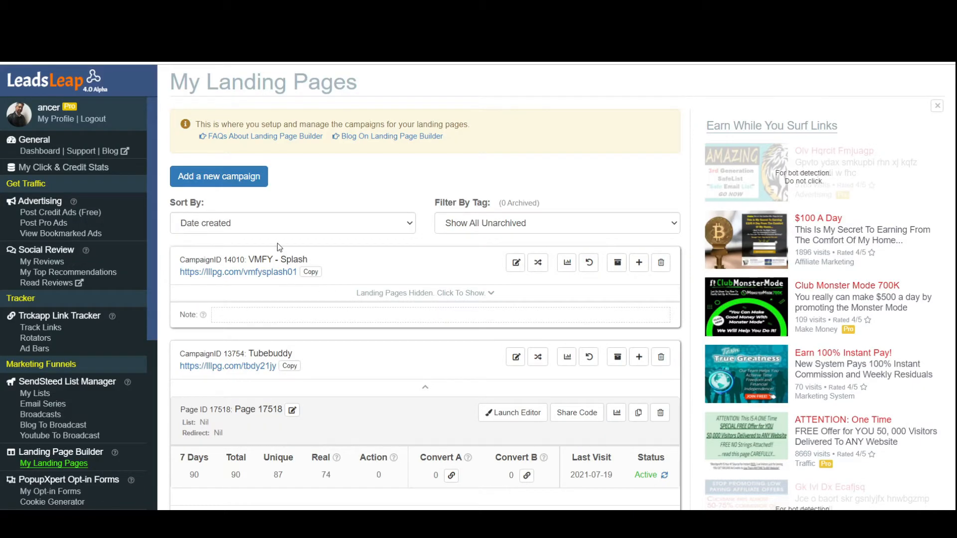
Step: Add a new landing page campaign named "VMFY - Splash 2"
click(231, 178)
click(372, 153)
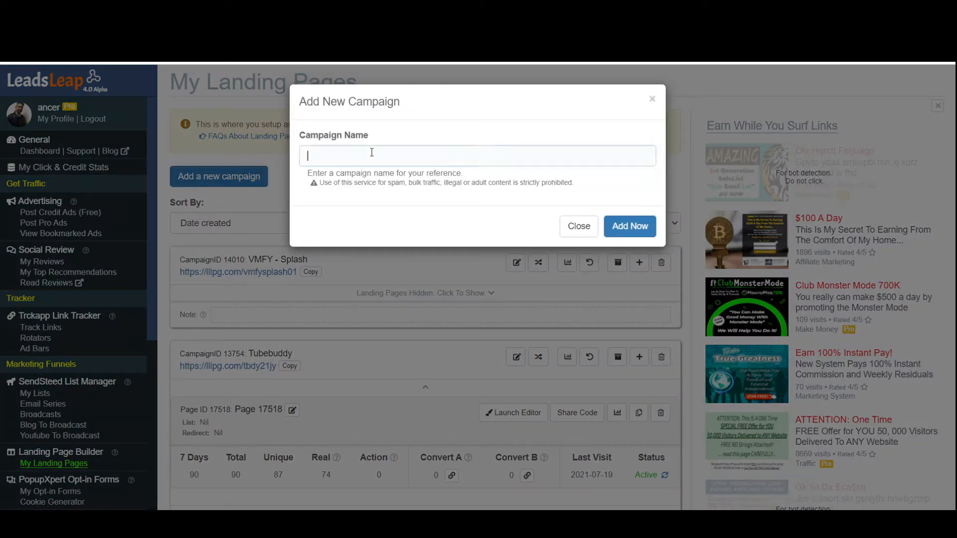
text(V)
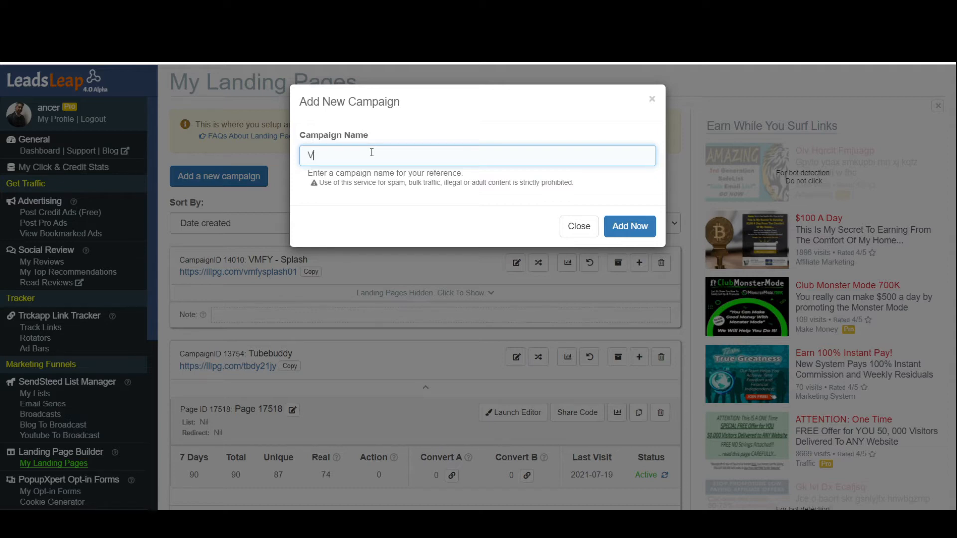
click(368, 198)
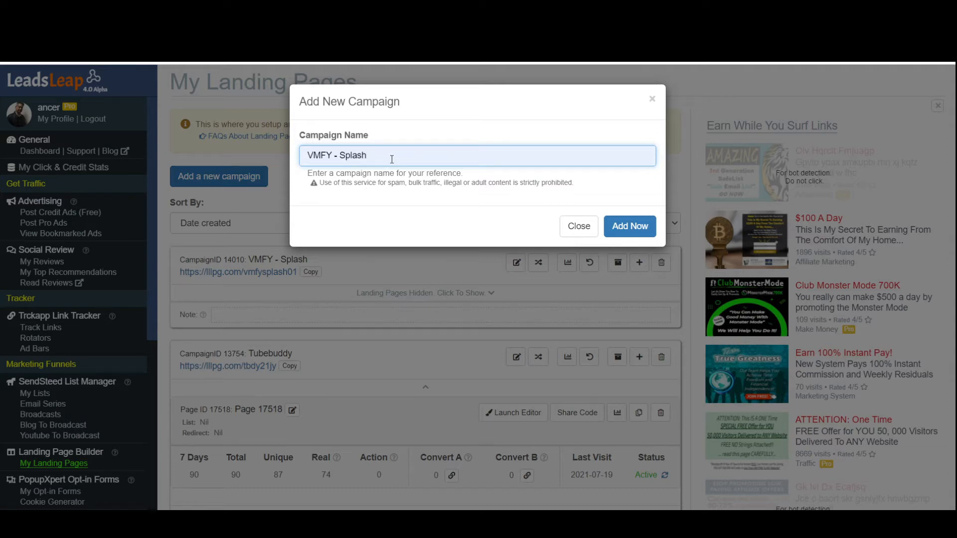
text(2)
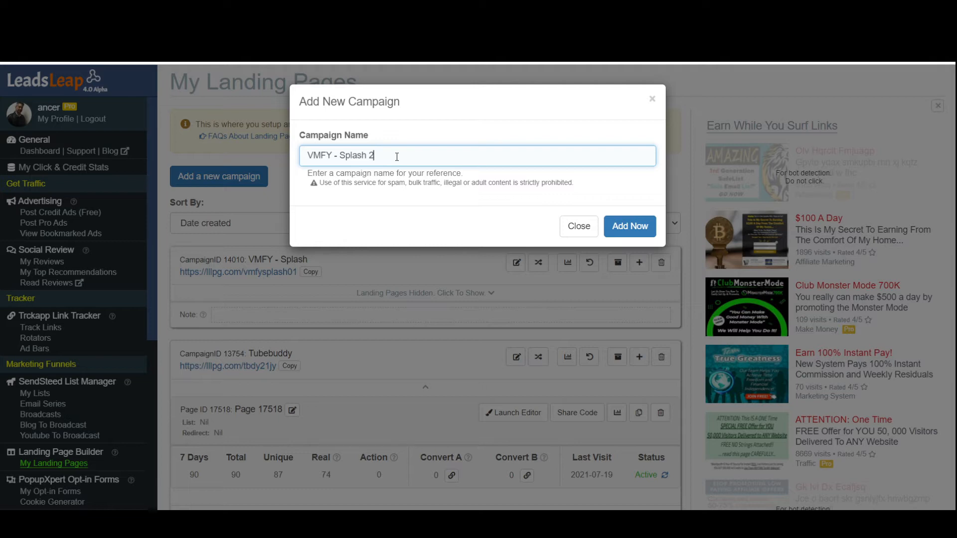
click(625, 227)
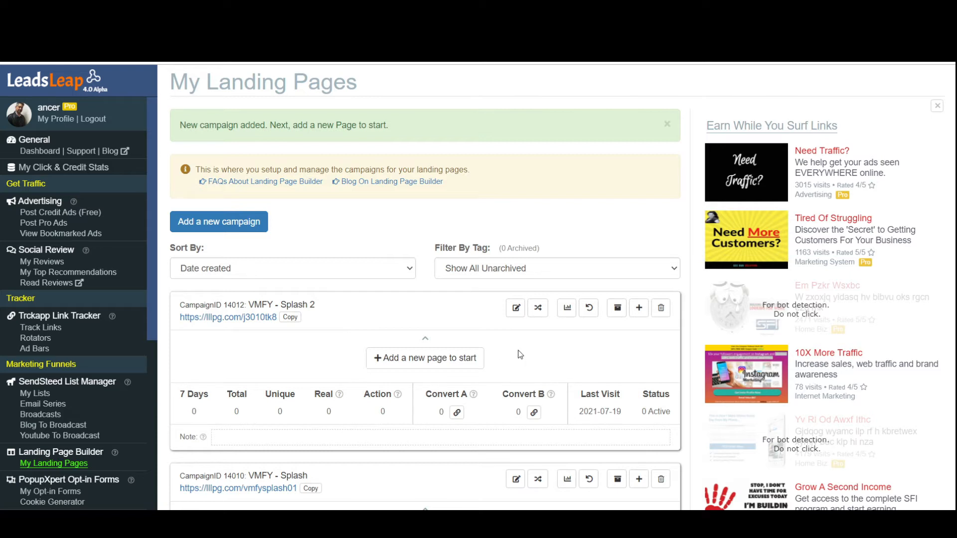
Step: Add a blank page to the VMFY - Splash 2 campaign and open it in the page editor
click(441, 358)
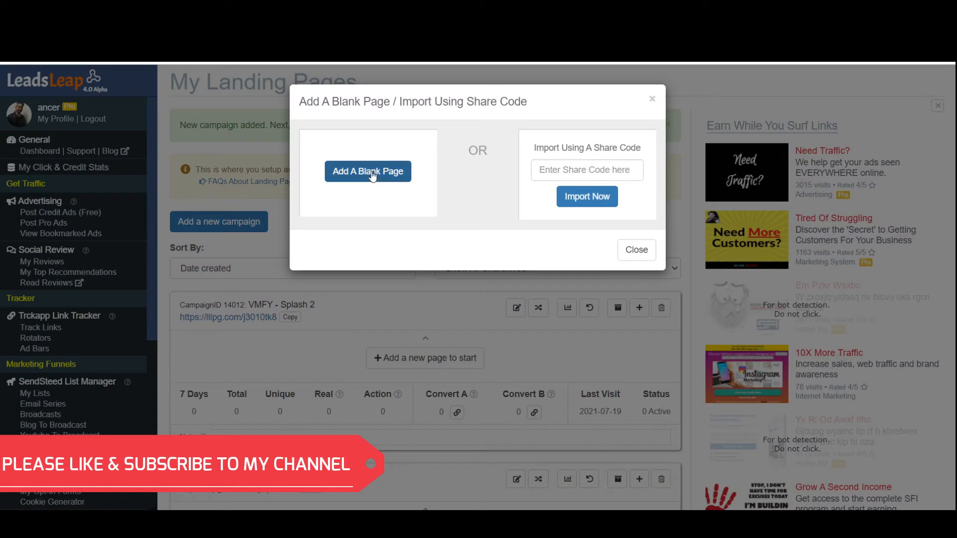
click(371, 174)
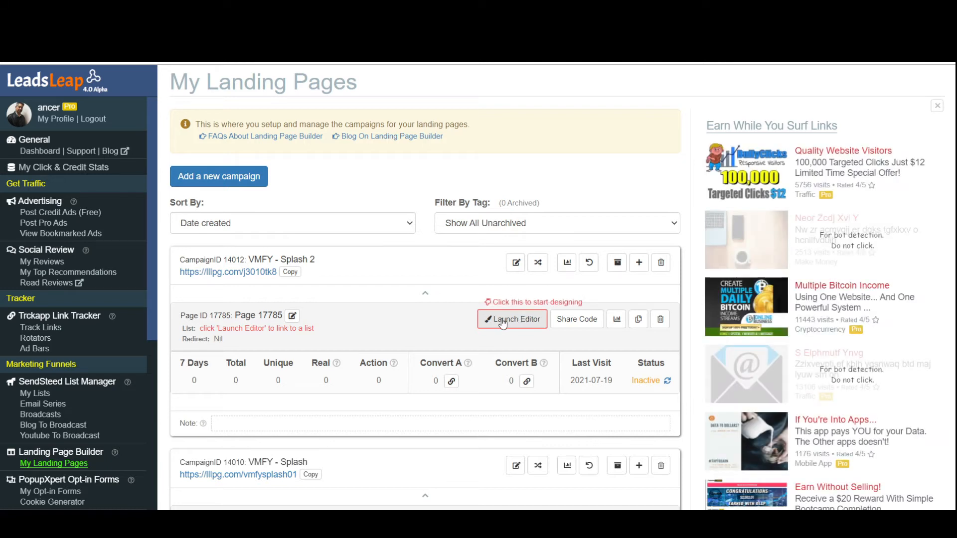
click(503, 322)
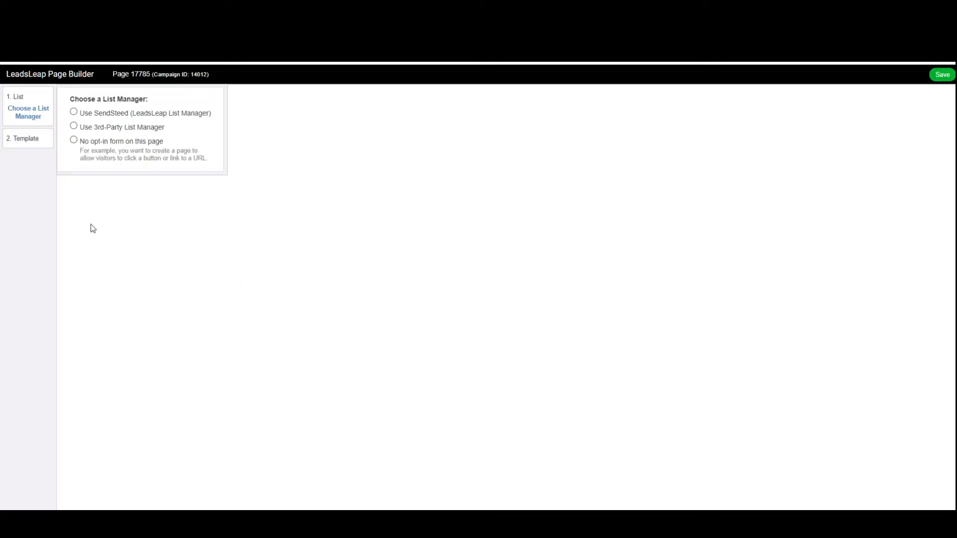
Step: Set the page to have no opt-in form and start it from the "With side image" layout template
click(74, 140)
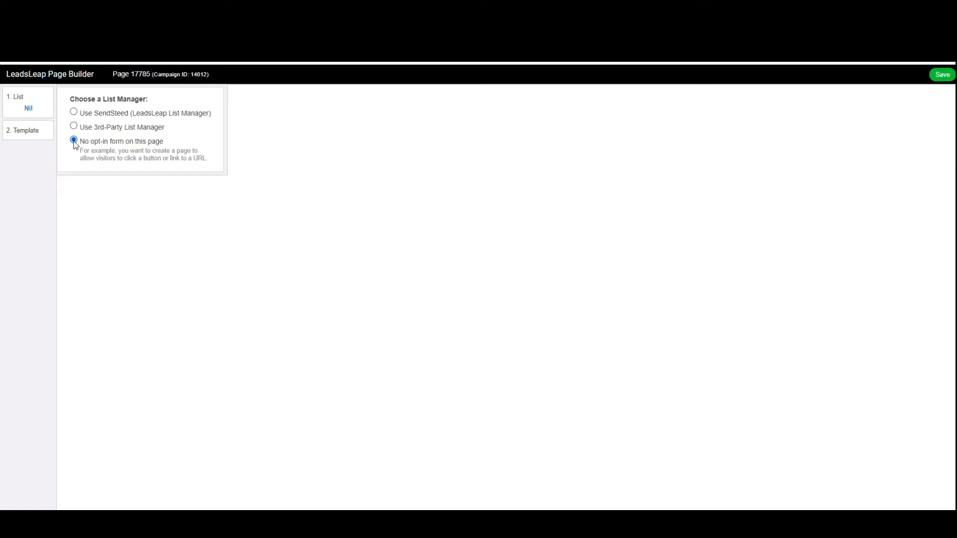
click(33, 133)
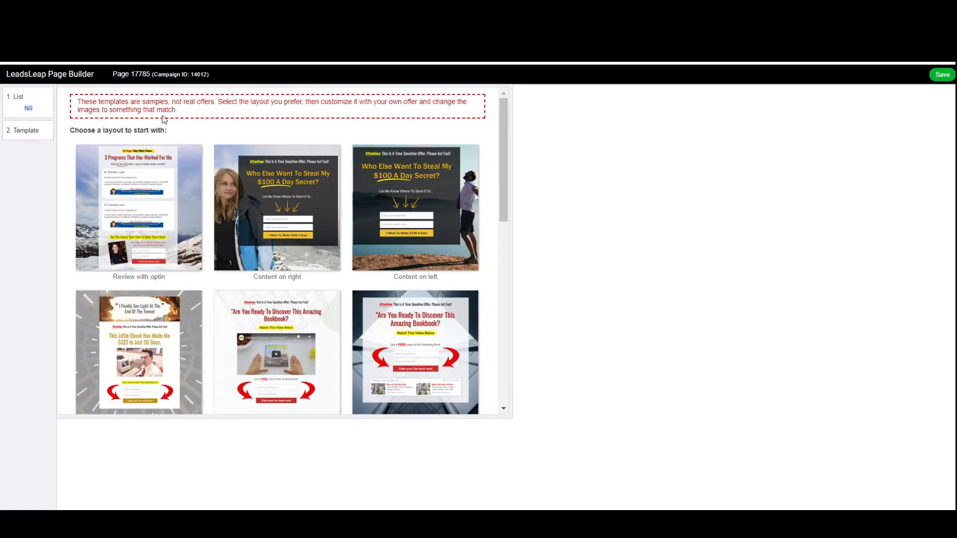
scroll(240, 255, down, 2)
scroll(240, 255, down, 9)
scroll(239, 254, up, 10)
scroll(240, 254, up, 2)
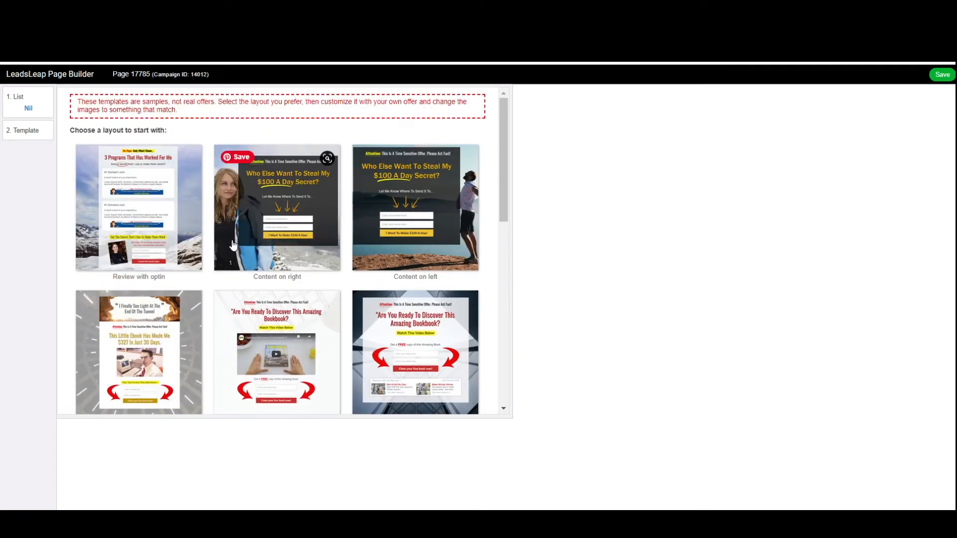
scroll(204, 243, down, 10)
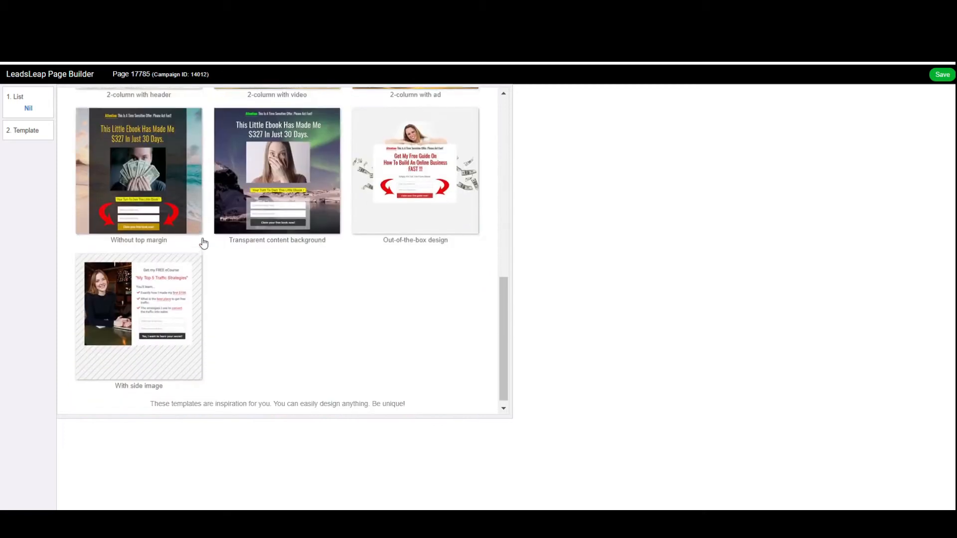
scroll(221, 263, up, 3)
scroll(222, 264, down, 3)
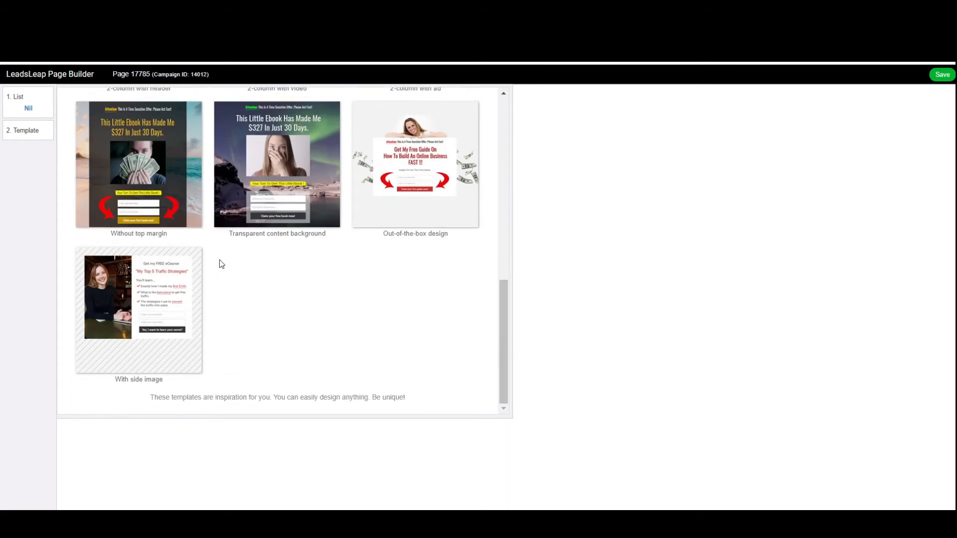
scroll(219, 259, up, 2)
scroll(201, 311, down, 2)
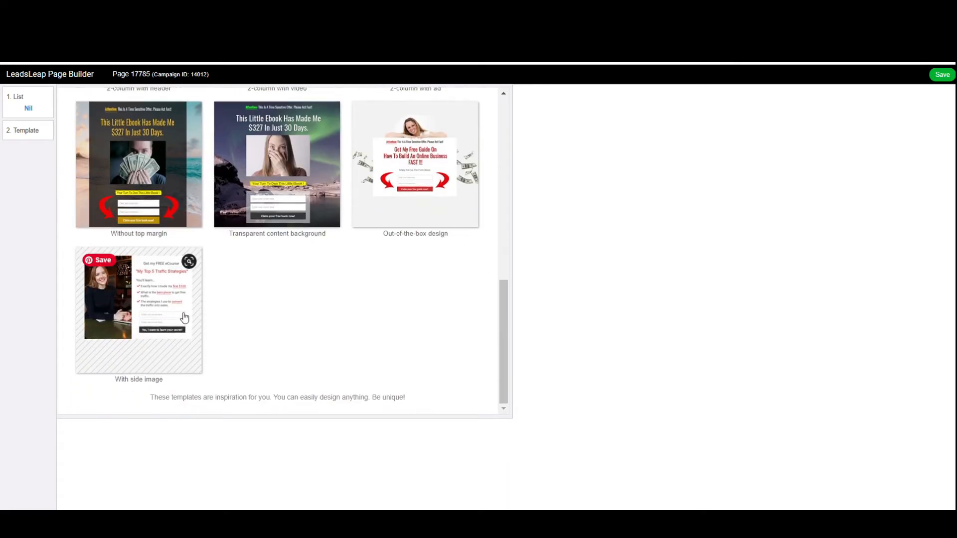
click(119, 367)
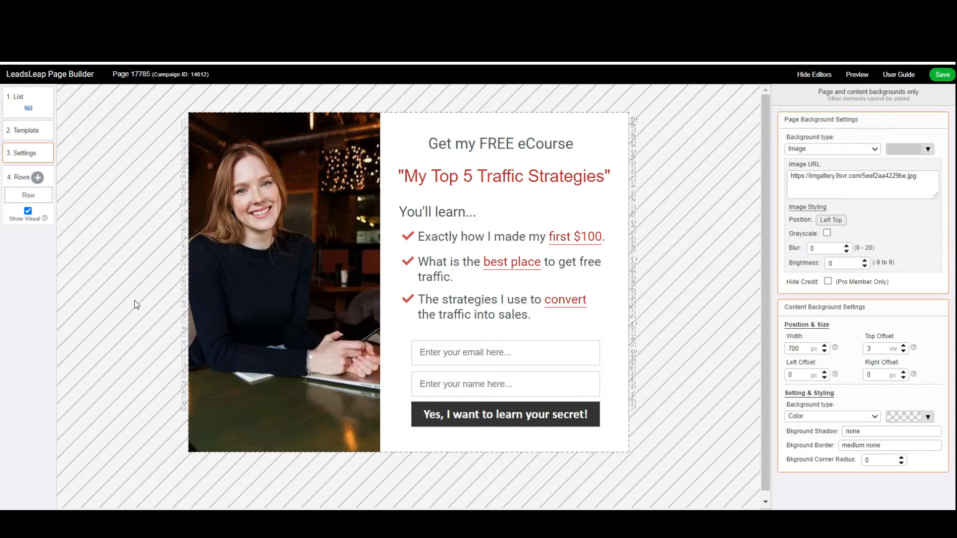
Step: Delete the side photo of the woman and the white background box behind the text
click(309, 163)
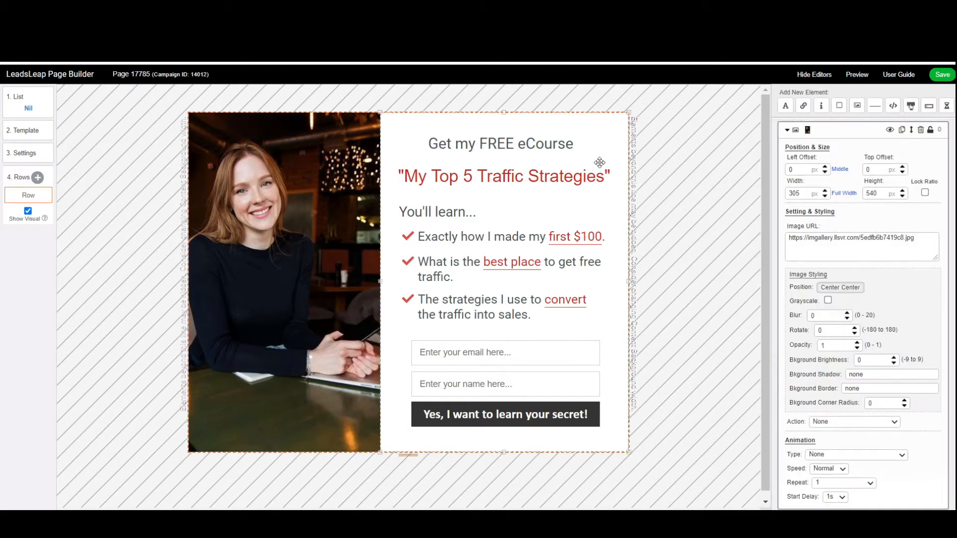
click(922, 130)
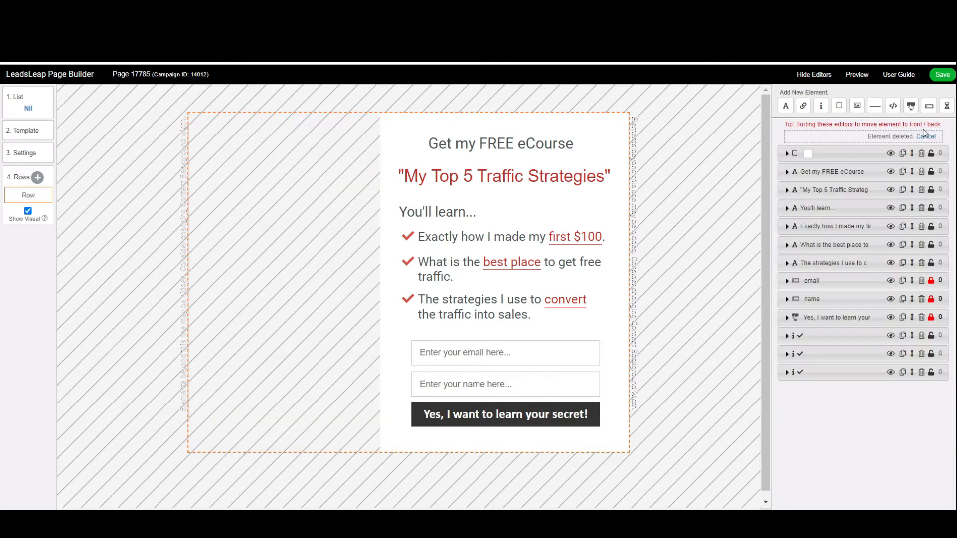
click(555, 124)
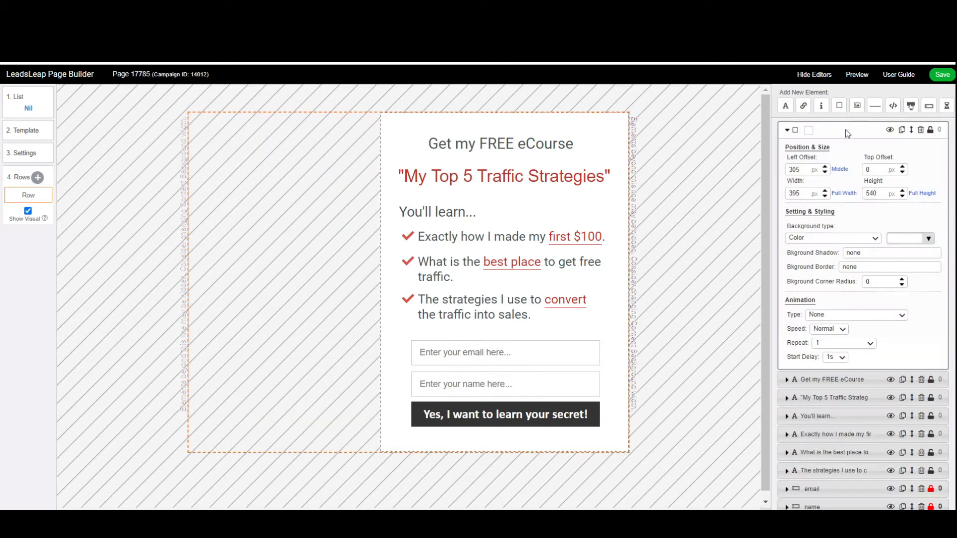
click(921, 130)
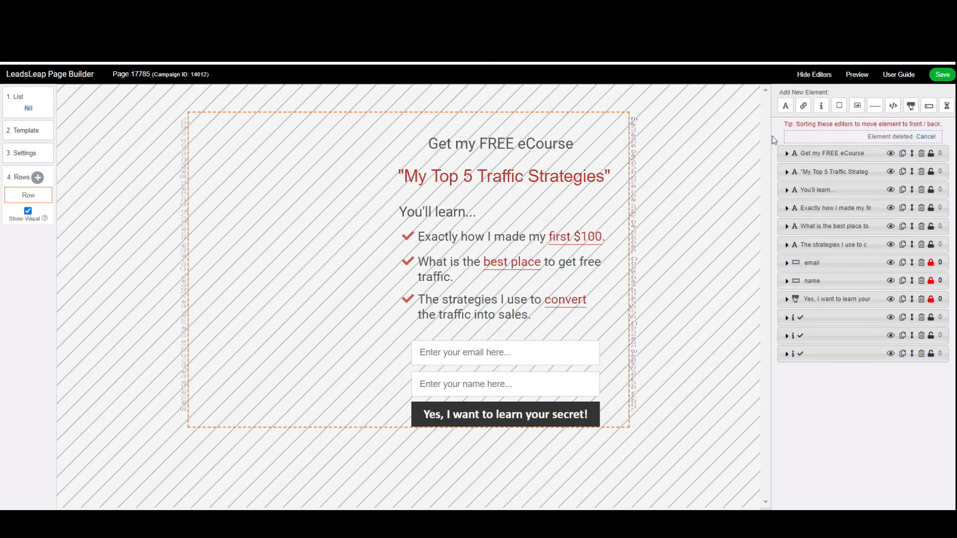
Step: Delete all the template's text elements: the two headlines, the "You'll learn..." line and the three bullet texts
click(542, 148)
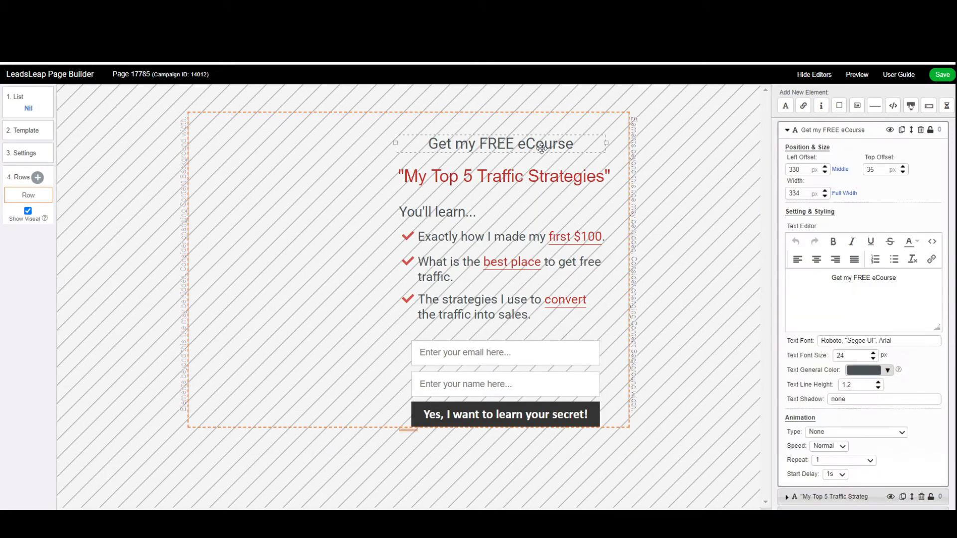
click(920, 130)
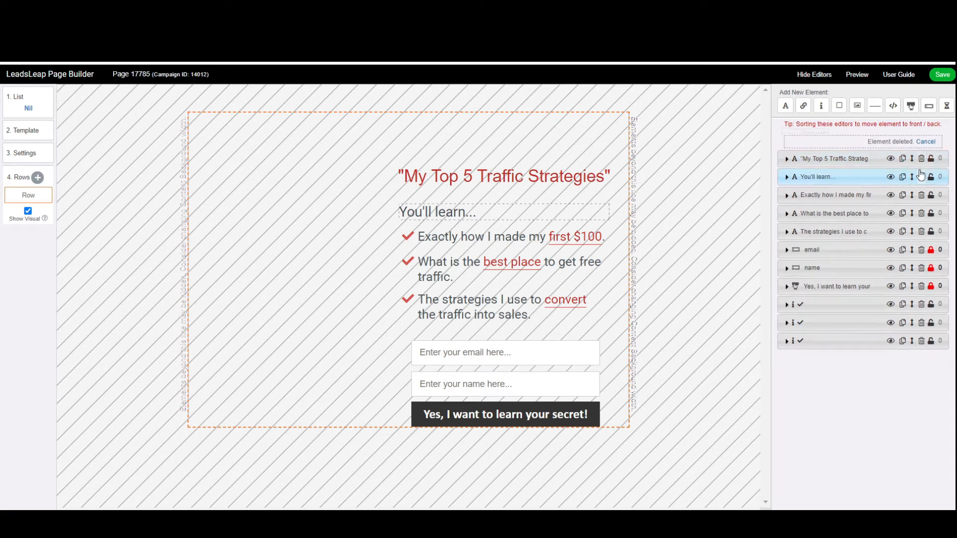
click(921, 159)
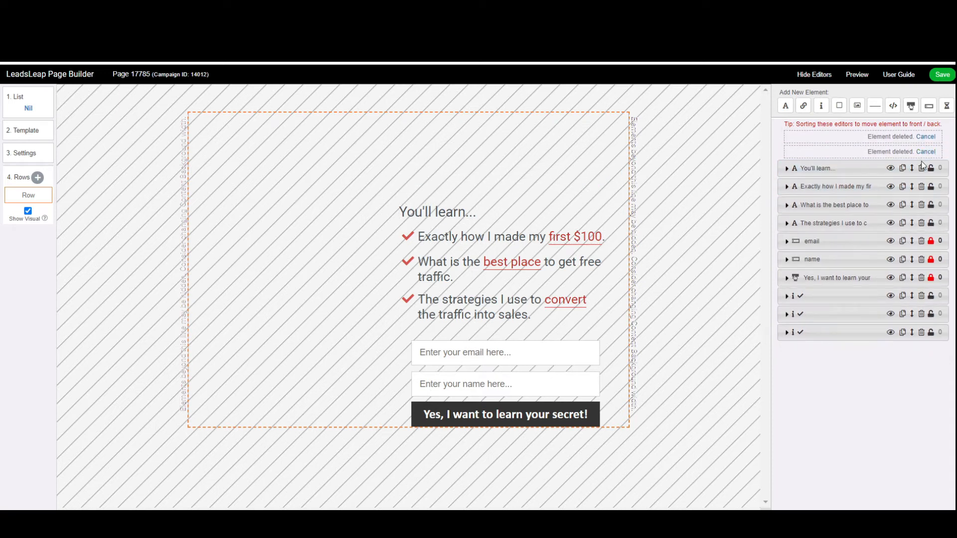
click(916, 169)
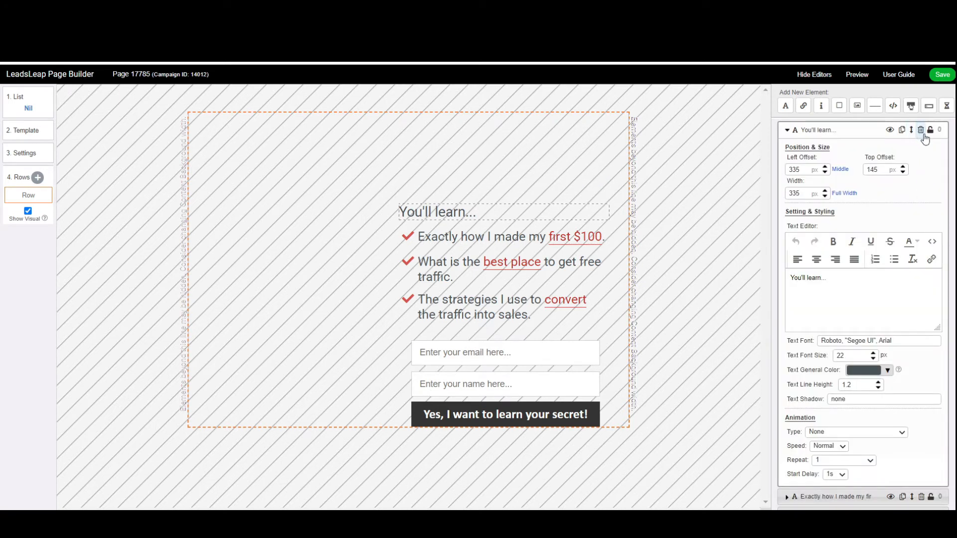
click(920, 130)
click(921, 169)
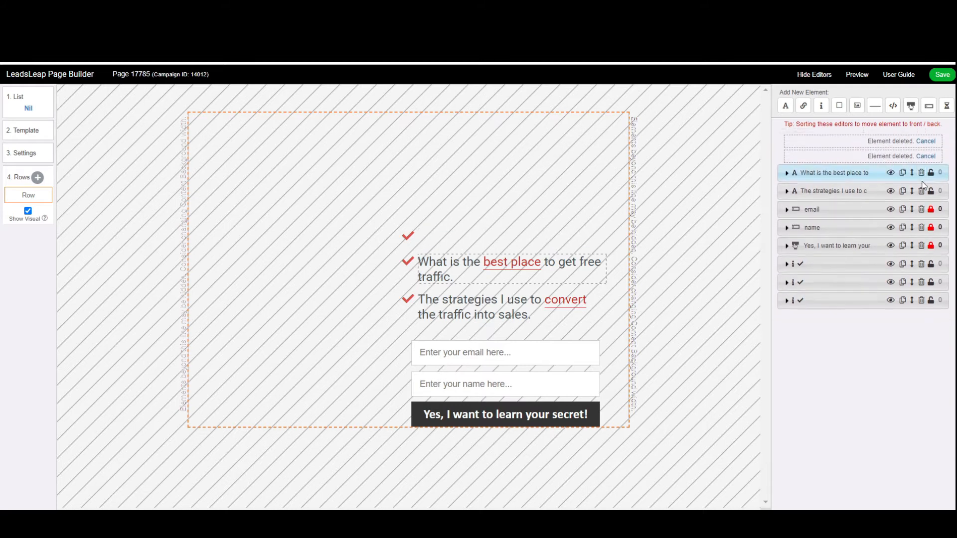
click(921, 183)
click(921, 184)
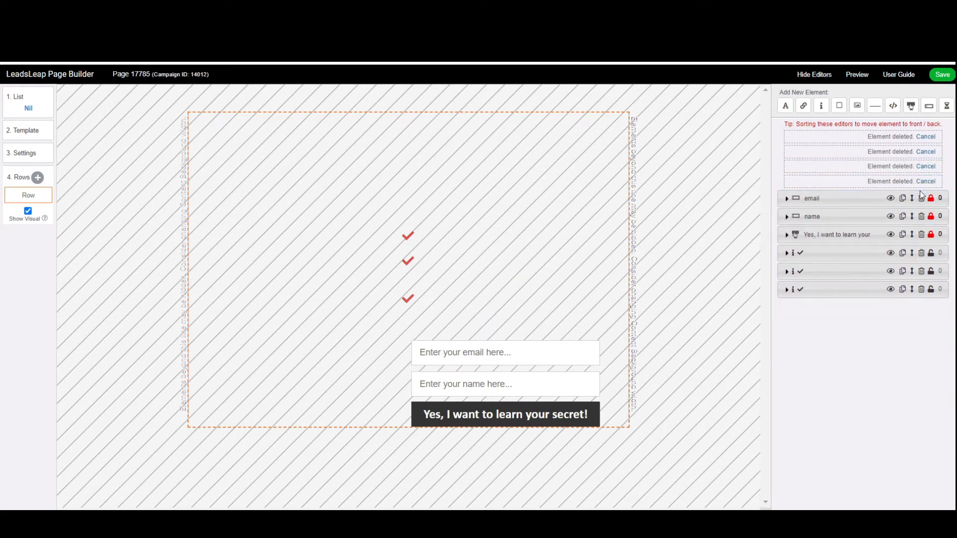
Step: Delete the email and name fields, the "Yes, I want to learn your secret!" button and the three checkmark icons
click(921, 183)
click(921, 194)
click(921, 189)
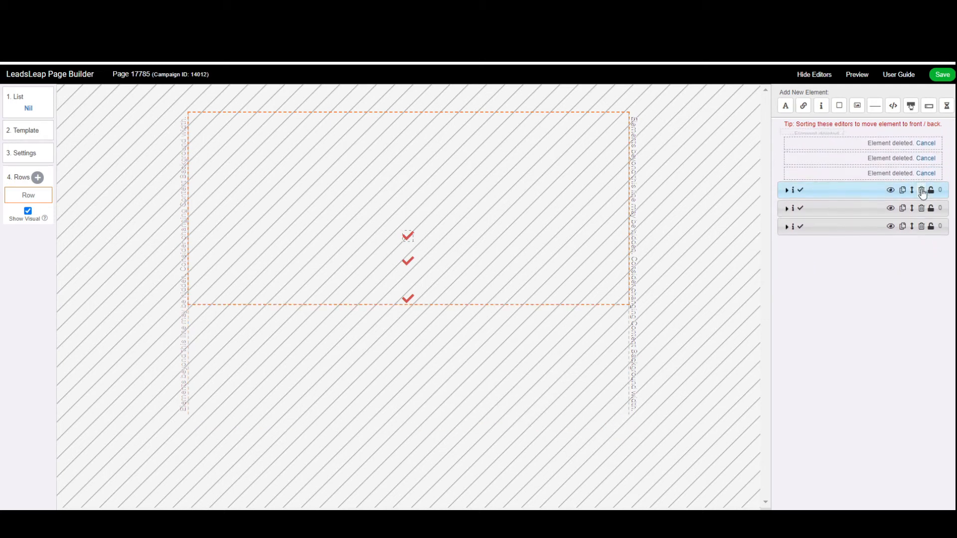
click(922, 195)
click(921, 196)
click(920, 184)
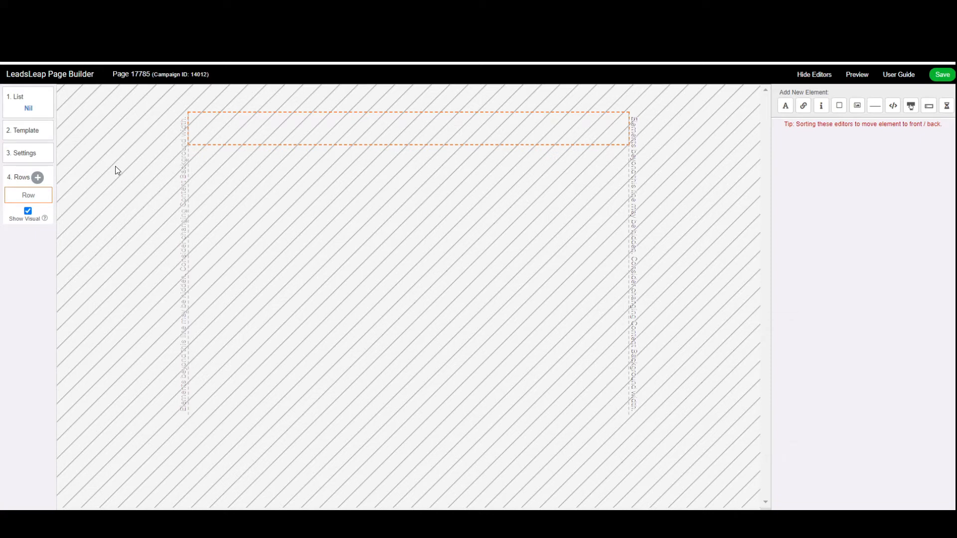
Step: Change the page background type from image to Color and set it to white, rgb(255, 255, 255)
click(27, 154)
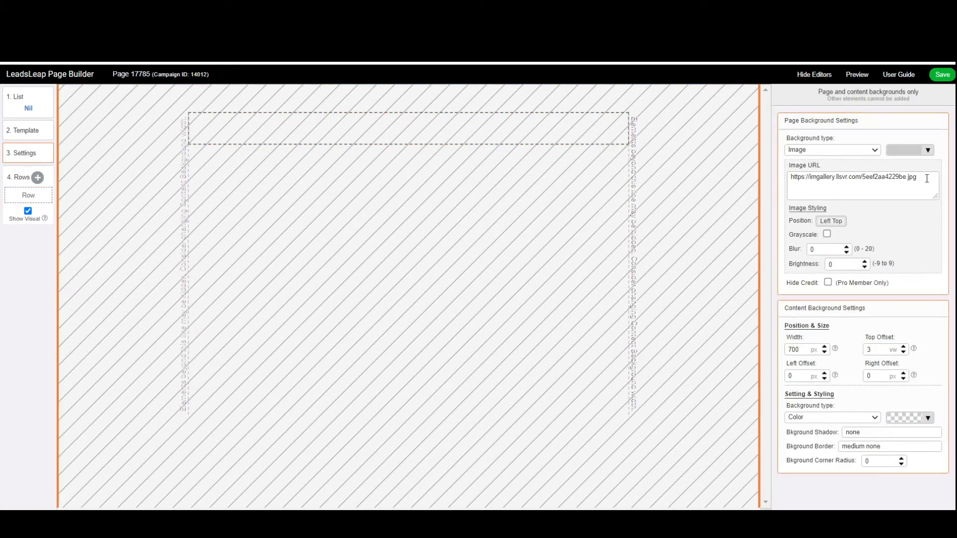
click(828, 165)
click(899, 153)
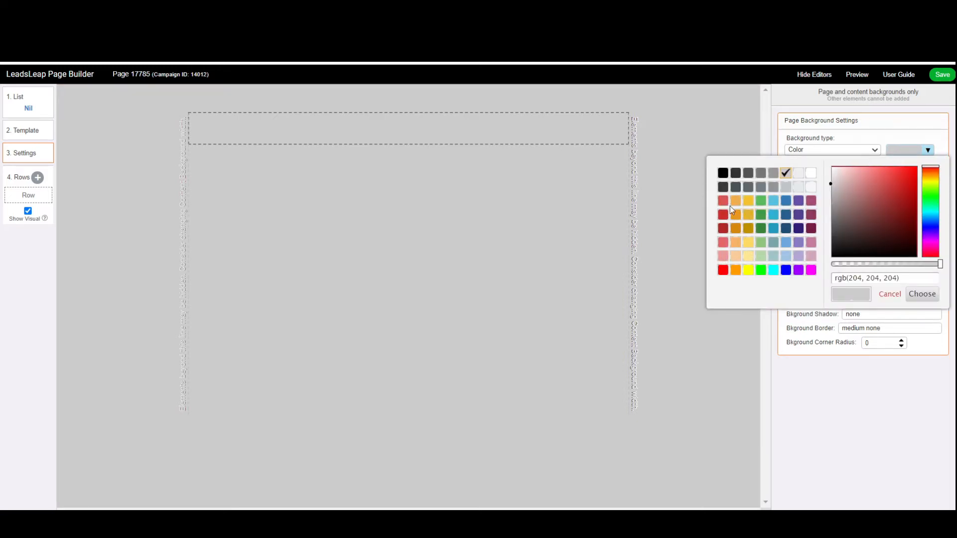
click(812, 174)
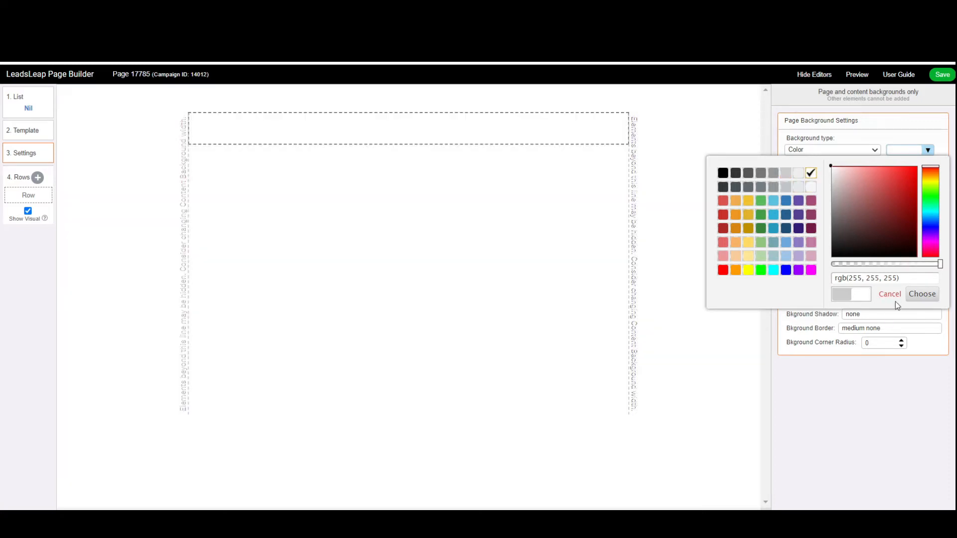
click(920, 294)
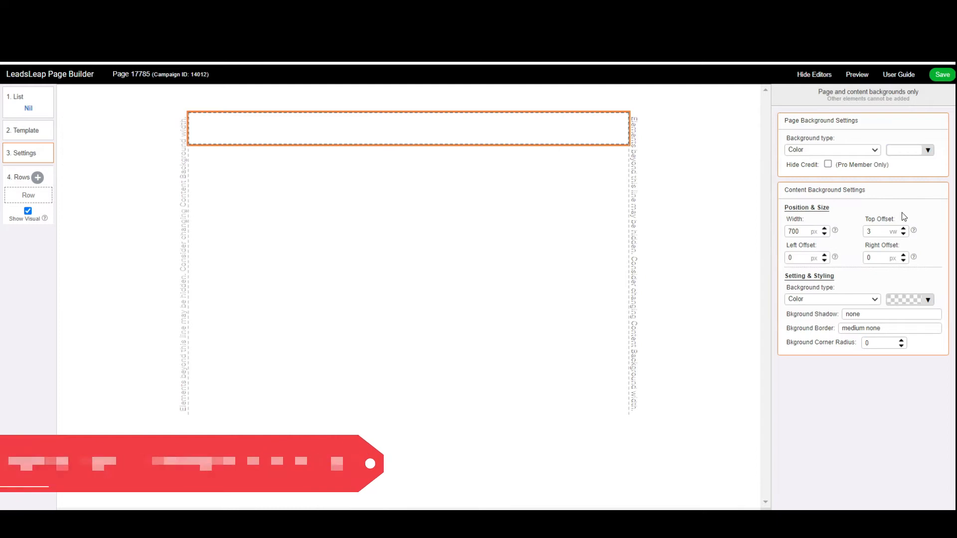
Step: Set the content background width to 900 px
double_click(796, 232)
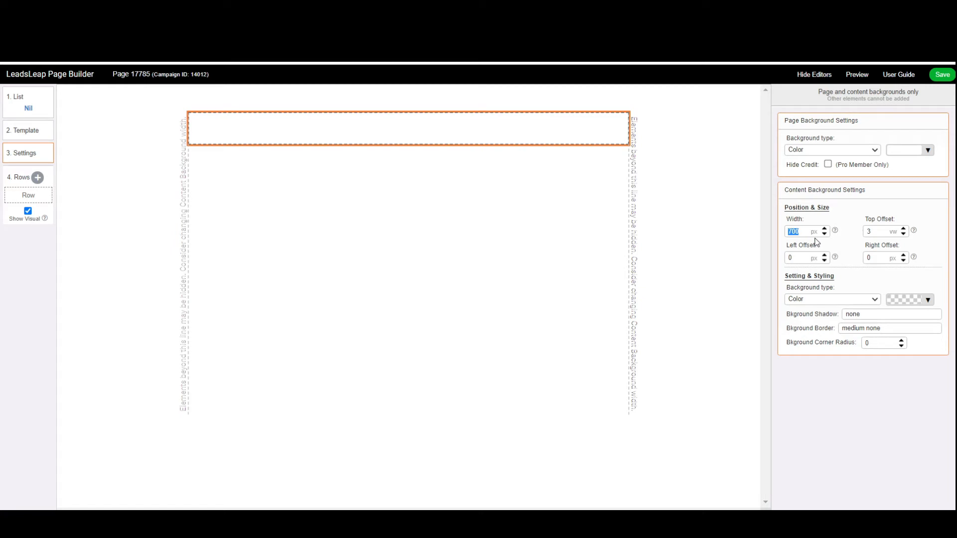
text(900)
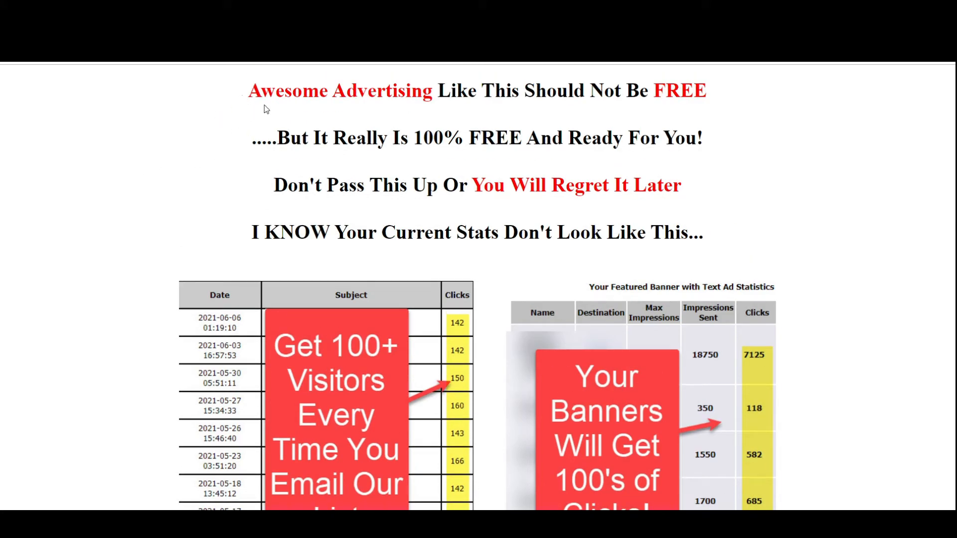
Step: Copy the four headline lines, "Awesome Advertising..." to "...Don't Look Like This...", from the example splash page into a new text element in the empty row
drag(253, 90, 715, 235)
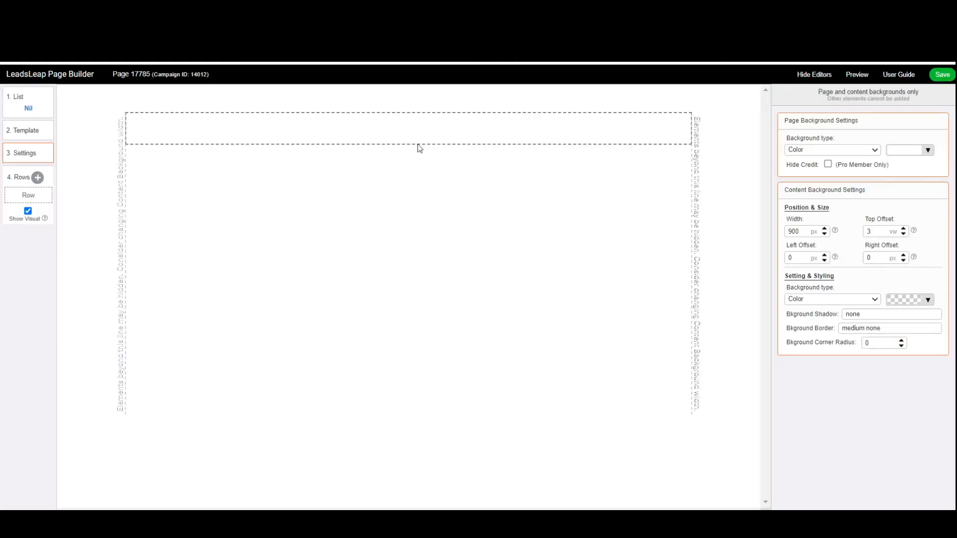
click(341, 125)
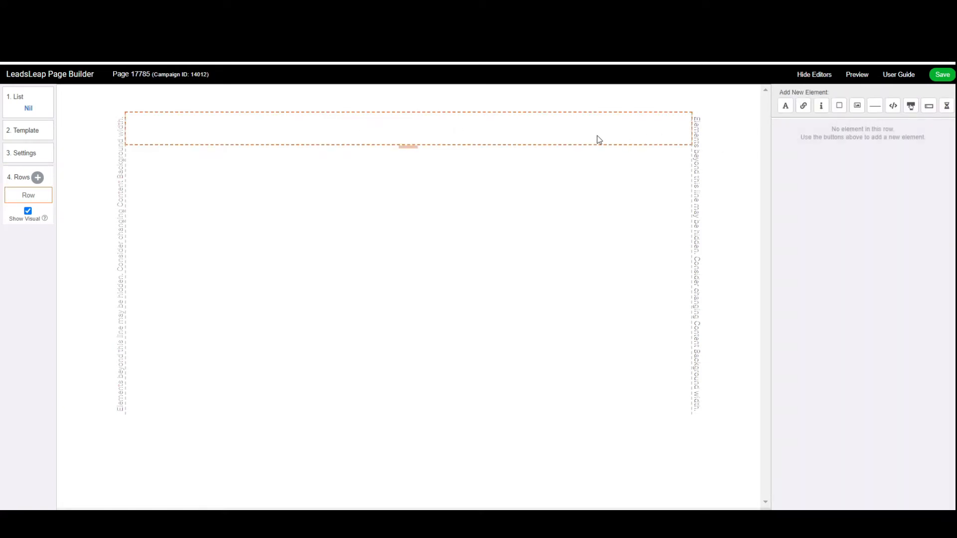
click(786, 106)
drag(841, 282, 934, 280)
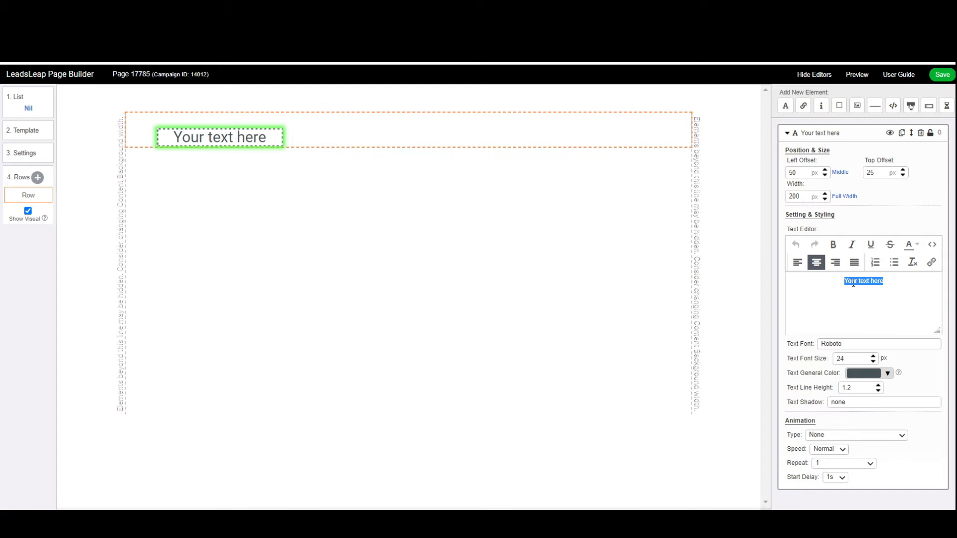
key(BackSpace)
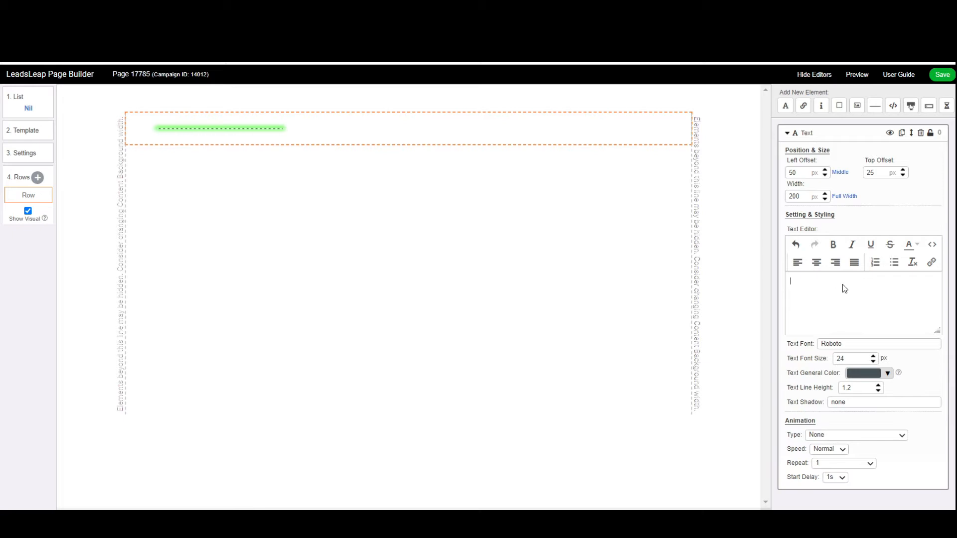
right_click(842, 282)
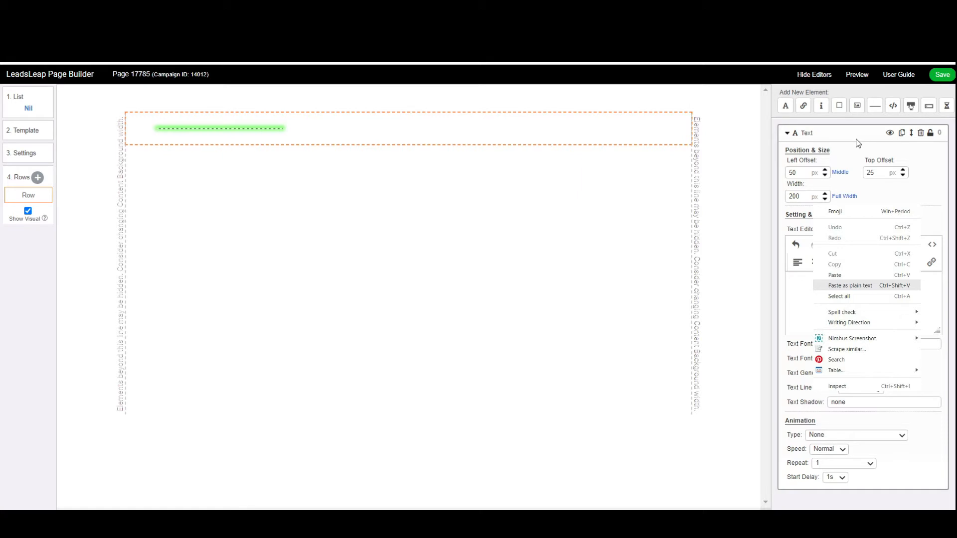
key(Escape)
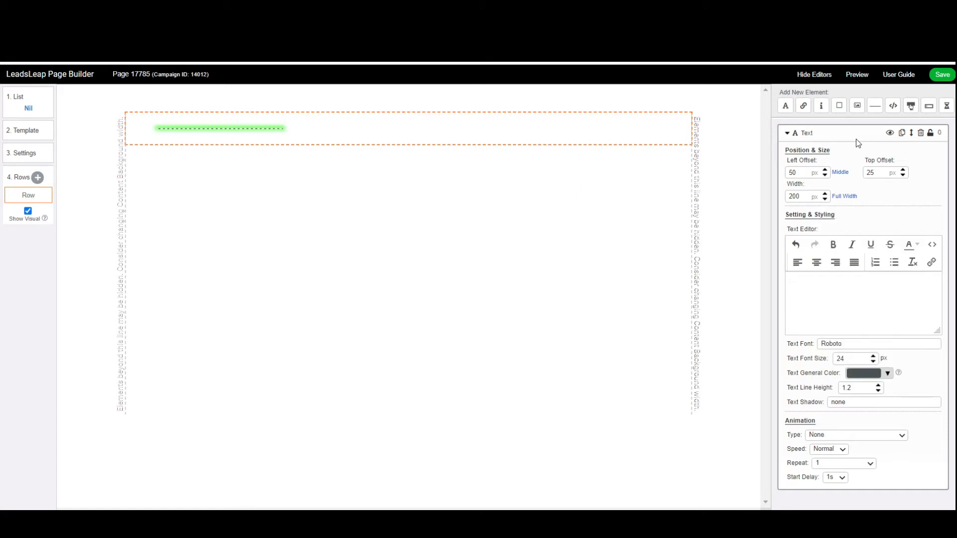
text(Awesome Advertising Like This Should Not Be FREE ....But It Really Is 100% FREE And Ready For You! Don't Pass This Up Or You Will Regret It Later I KNOW Your Current Stats Don't Look Like This...)
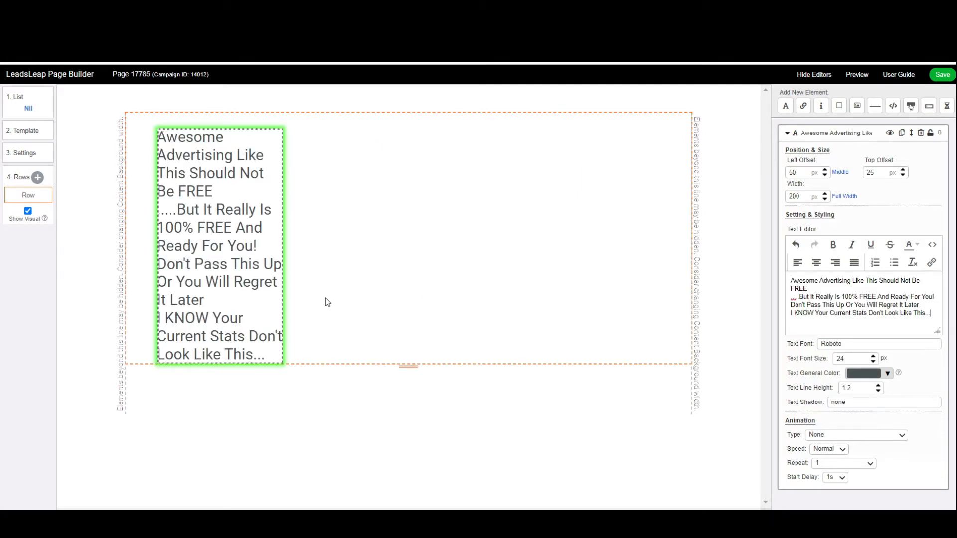
Step: Widen the headline text box to about 805 px with a top offset of about 10 px, and centre-align all its lines
drag(283, 245, 663, 241)
drag(342, 181, 340, 177)
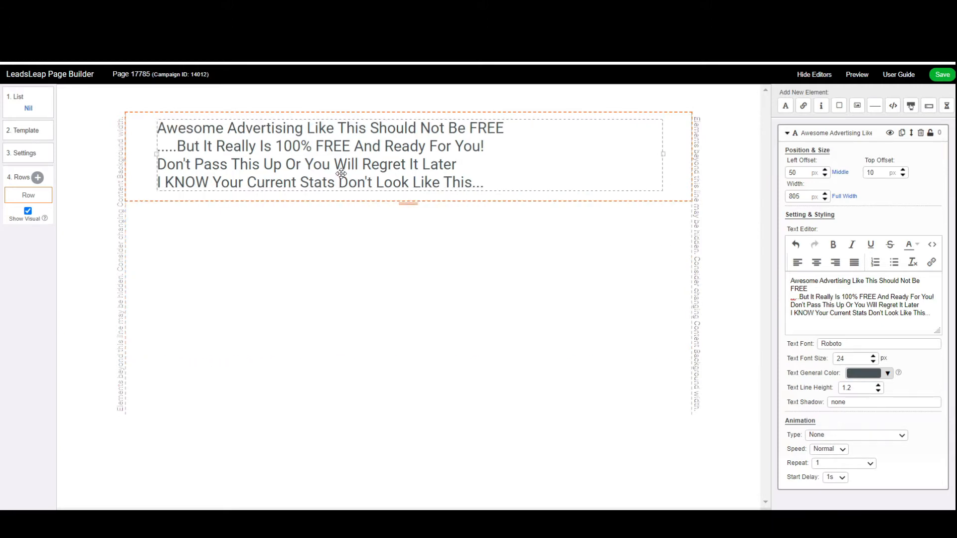
drag(936, 314, 791, 279)
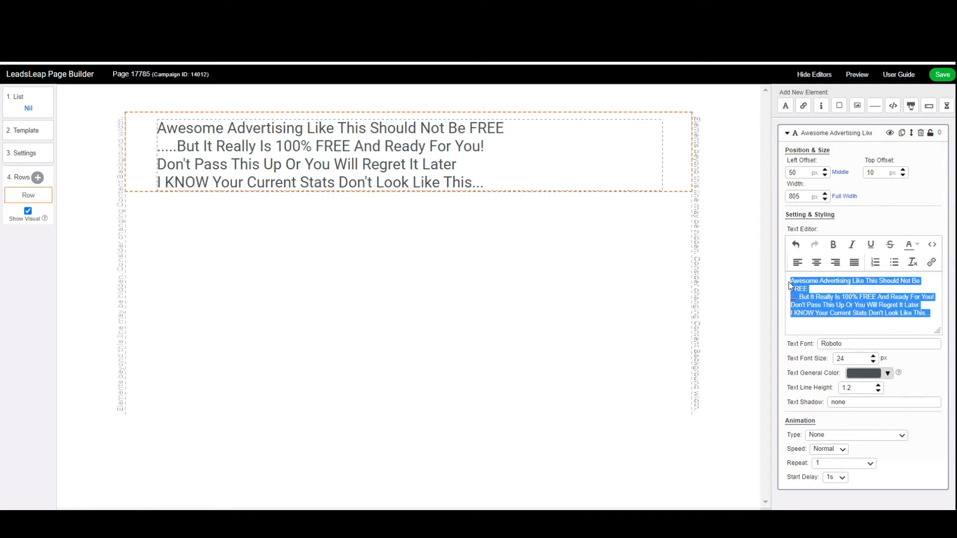
click(819, 266)
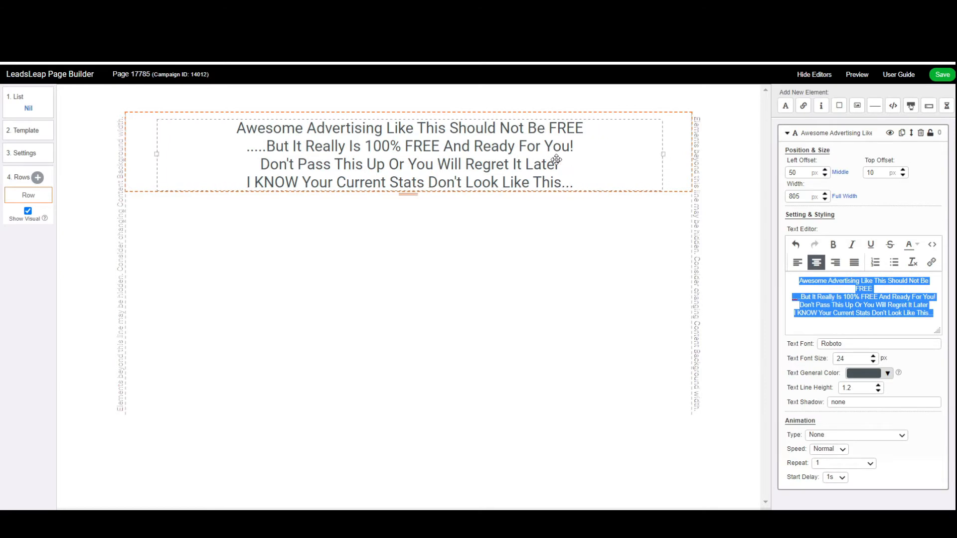
Step: Stretch the headline box across the full 900 px content width and move it up to a top offset of 5 px
click(638, 154)
drag(662, 154, 691, 154)
drag(158, 153, 125, 158)
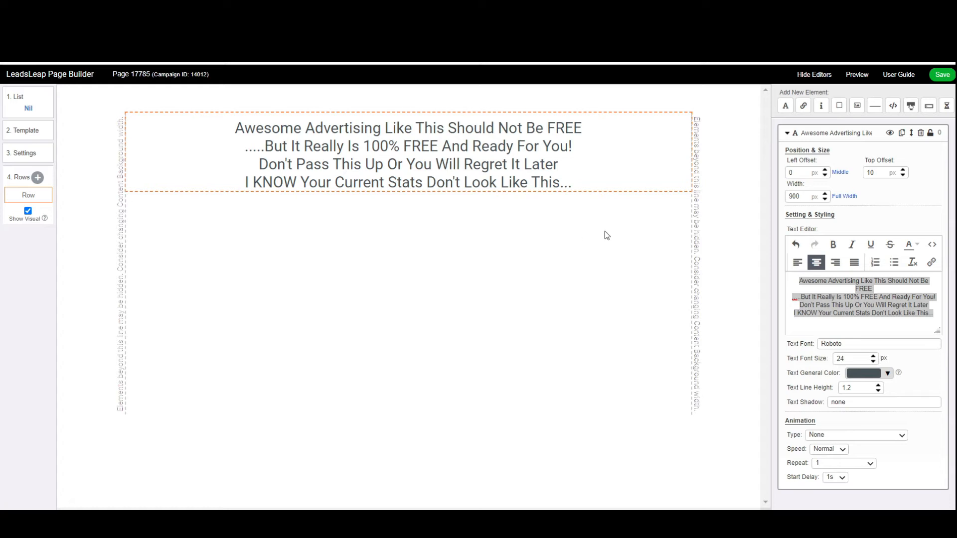
drag(323, 140, 322, 136)
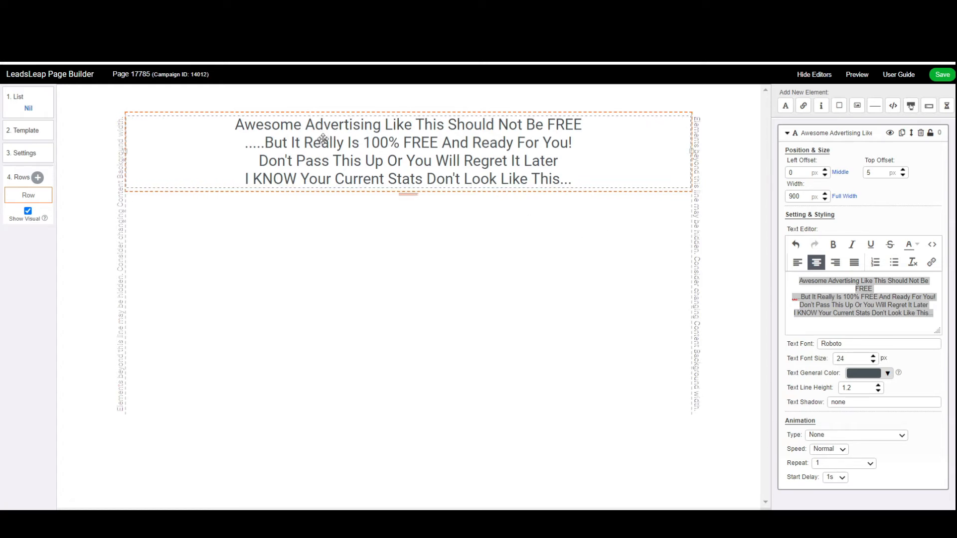
Step: Change the headline text's font to Nunito and make all four lines bold
click(813, 296)
drag(797, 279, 933, 327)
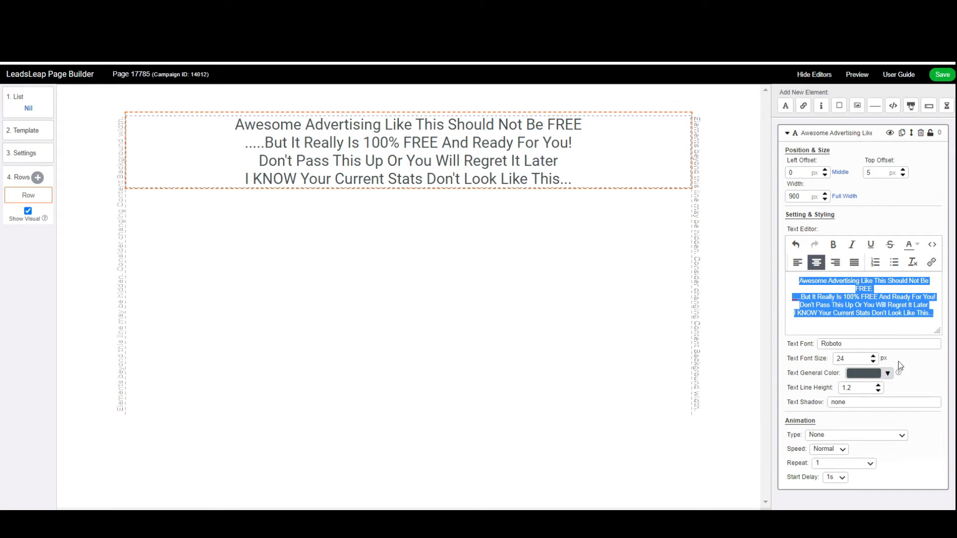
click(858, 343)
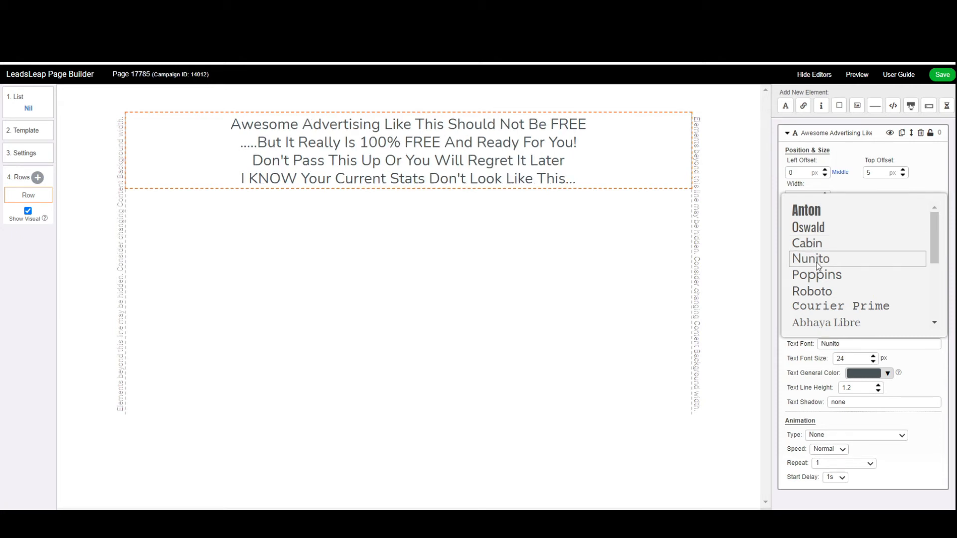
click(915, 366)
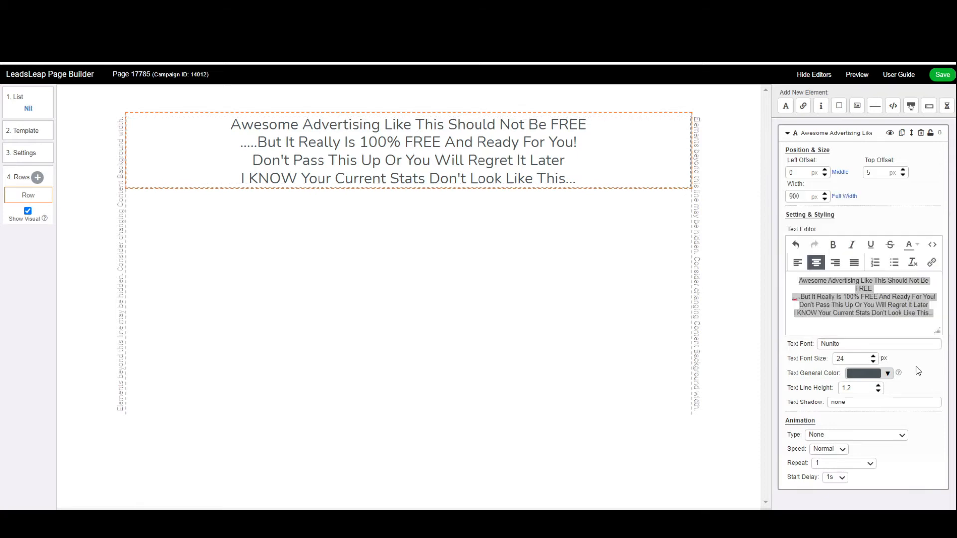
click(833, 246)
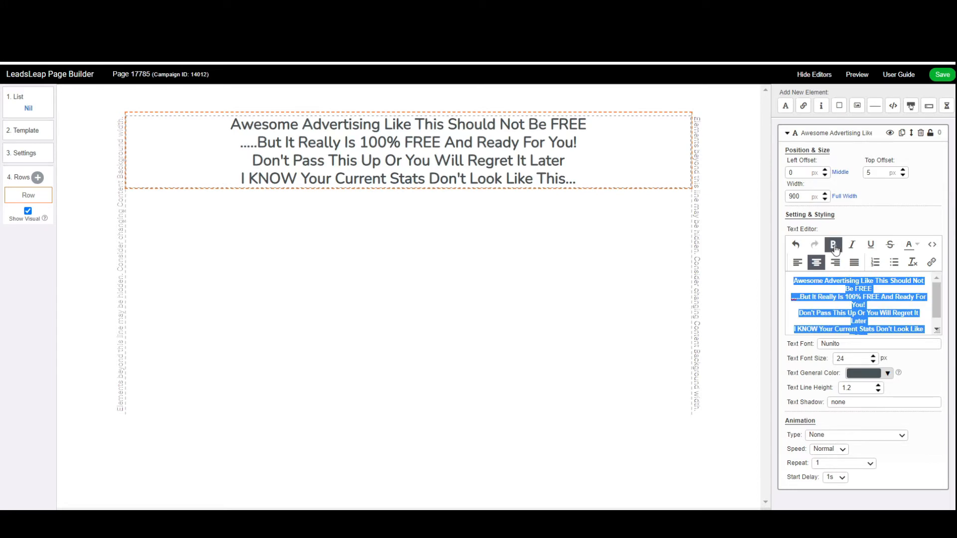
Step: Increase the headline text's font size to 30 px
click(873, 356)
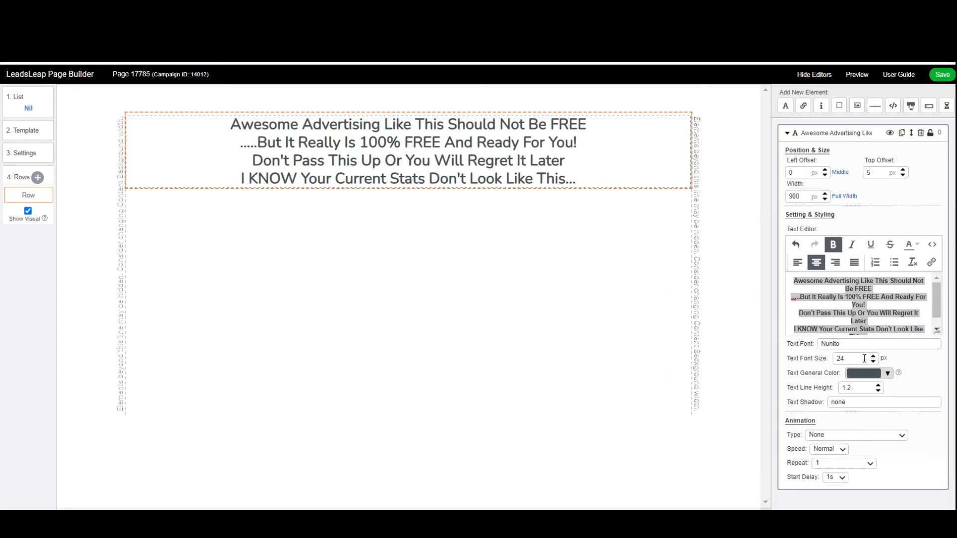
click(873, 356)
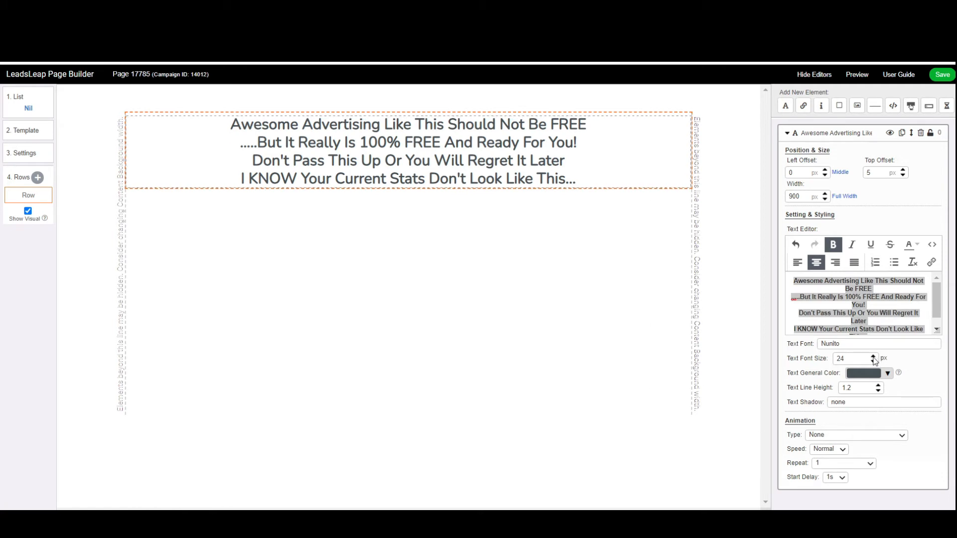
click(873, 356)
click(872, 356)
click(873, 356)
click(873, 356)
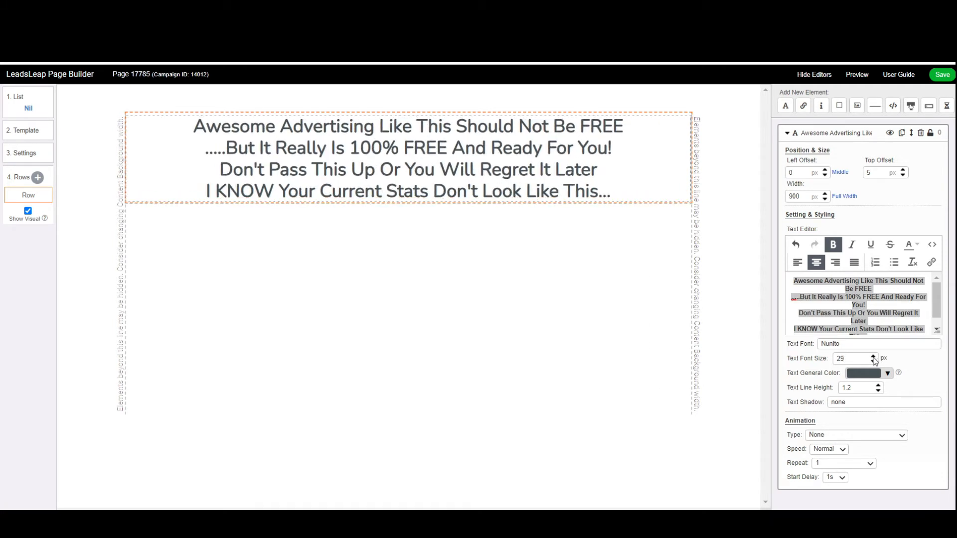
click(873, 357)
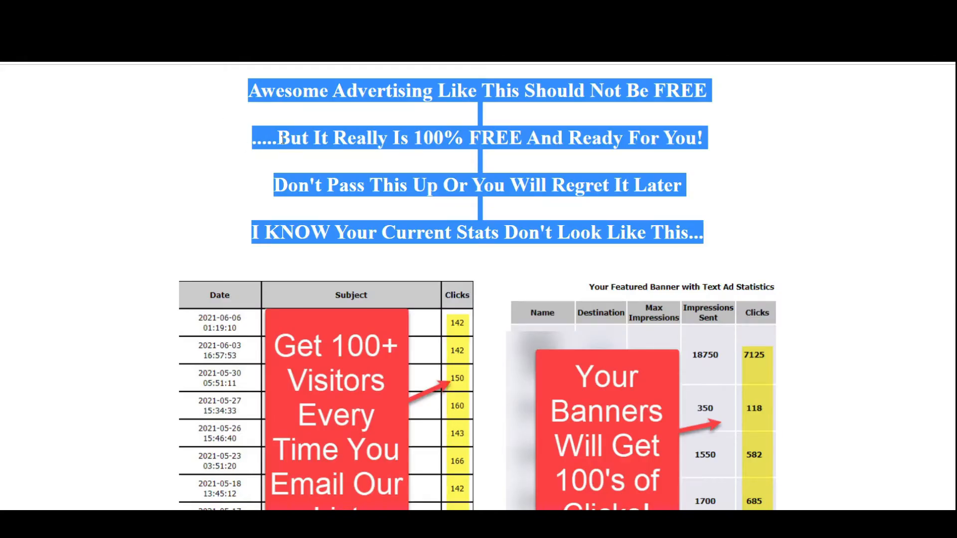
Step: Examine the example splash page for its layout and which headline words are coloured red
click(254, 89)
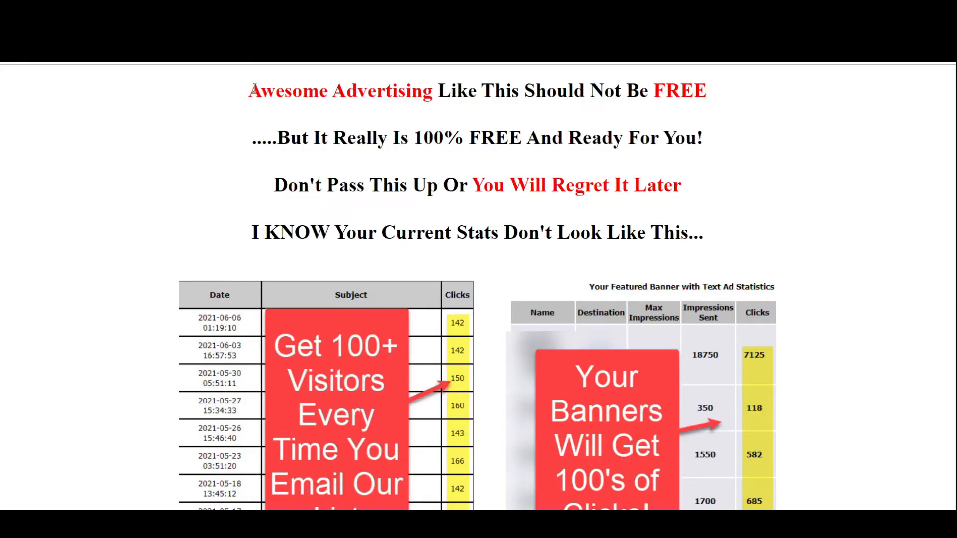
scroll(103, 234, down, 4)
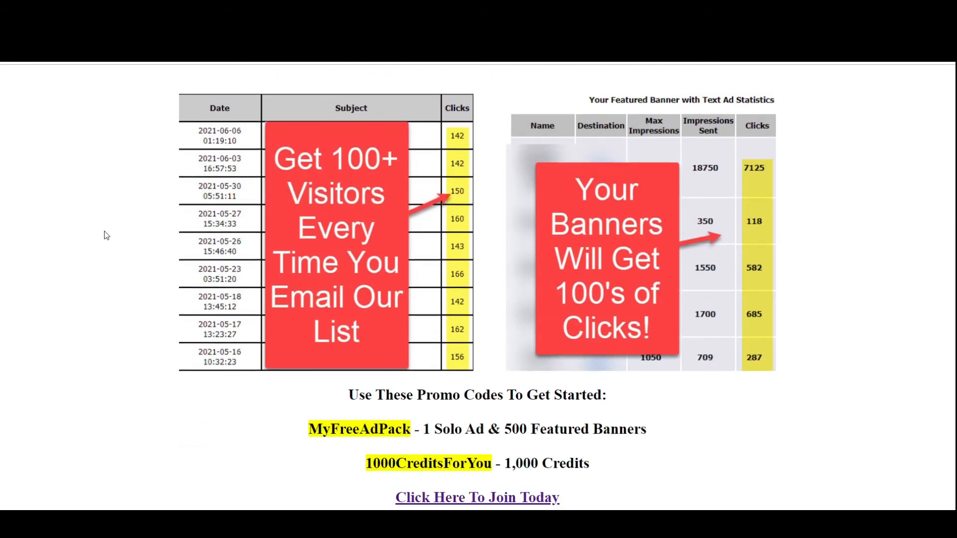
scroll(103, 234, up, 4)
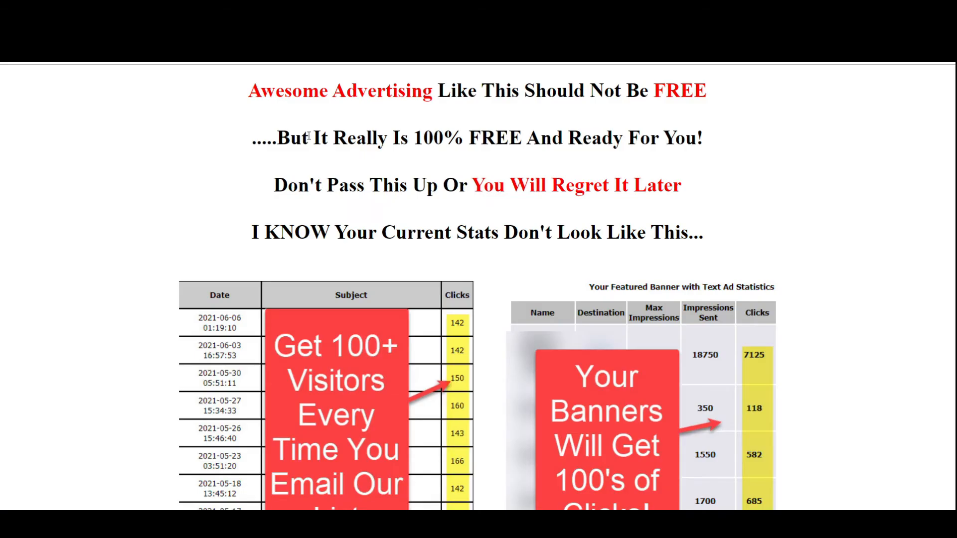
drag(249, 91, 434, 92)
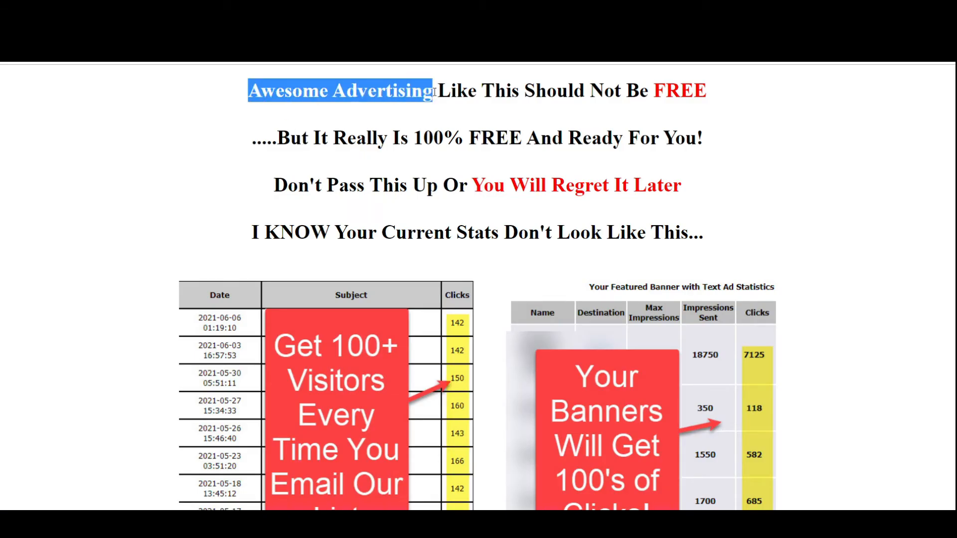
click(676, 92)
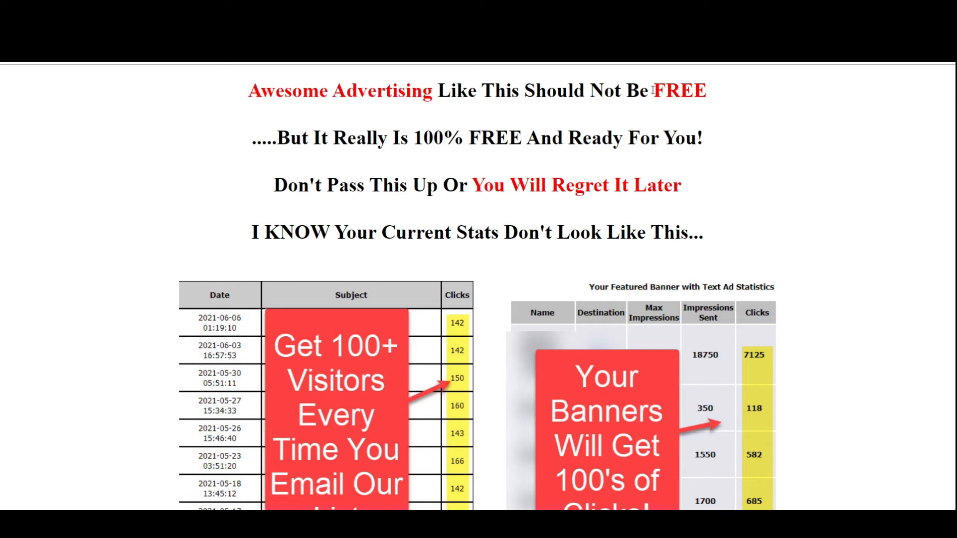
drag(655, 90, 710, 91)
drag(472, 186, 717, 187)
click(712, 185)
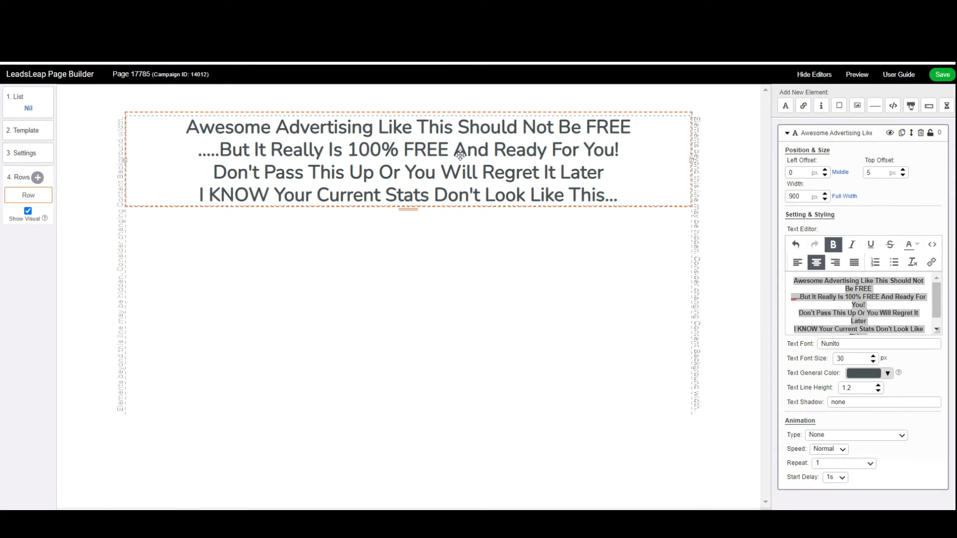
Step: Colour "Awesome Advertising Like This" and "FREE" red in the first headline line
click(855, 297)
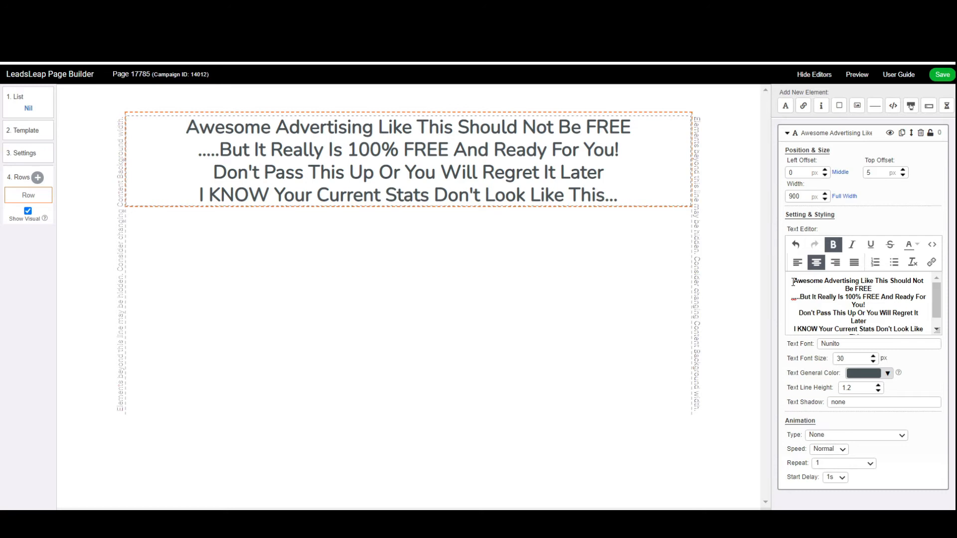
drag(793, 282, 890, 282)
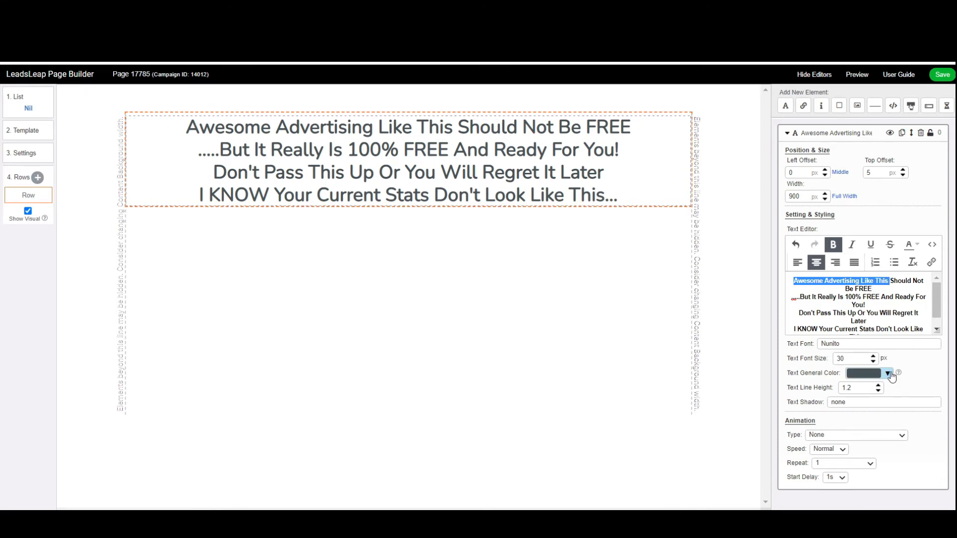
click(920, 247)
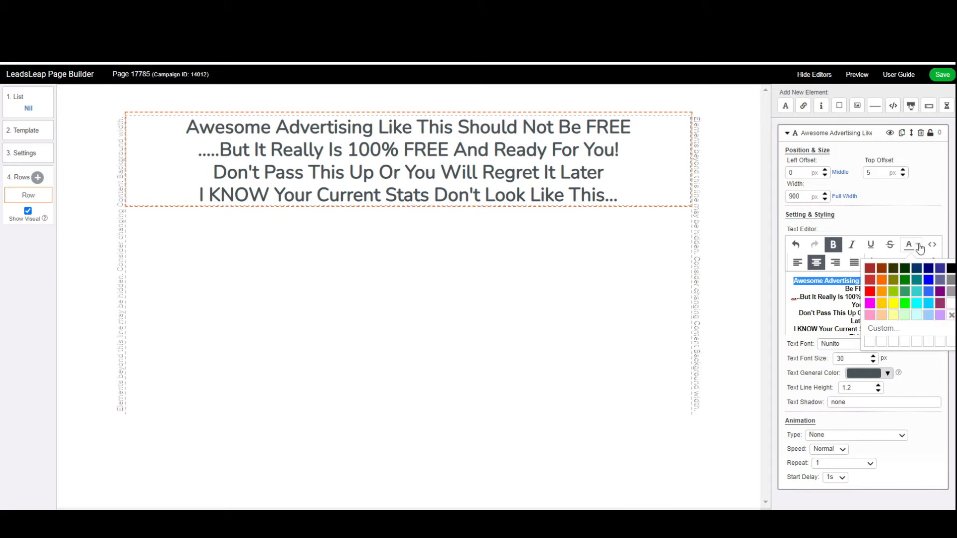
click(869, 295)
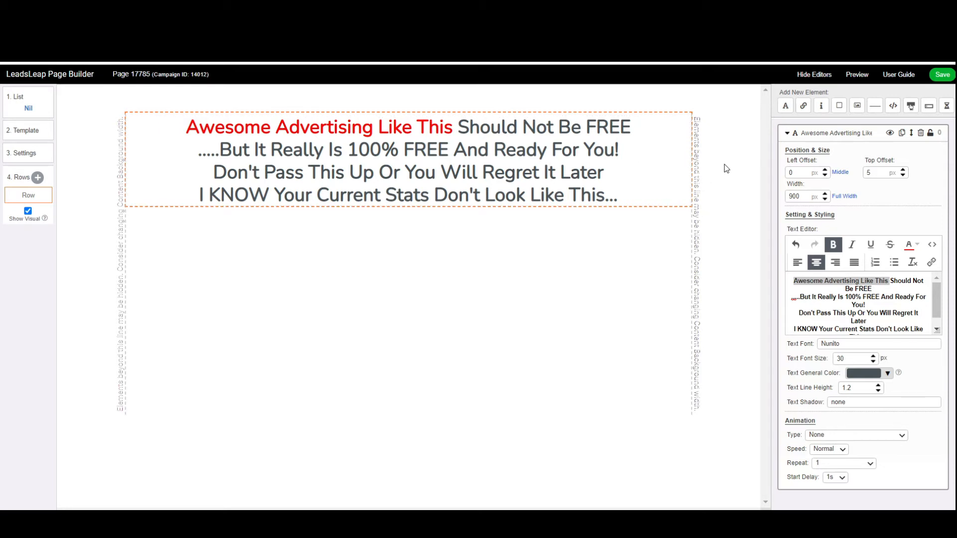
click(845, 289)
double_click(859, 289)
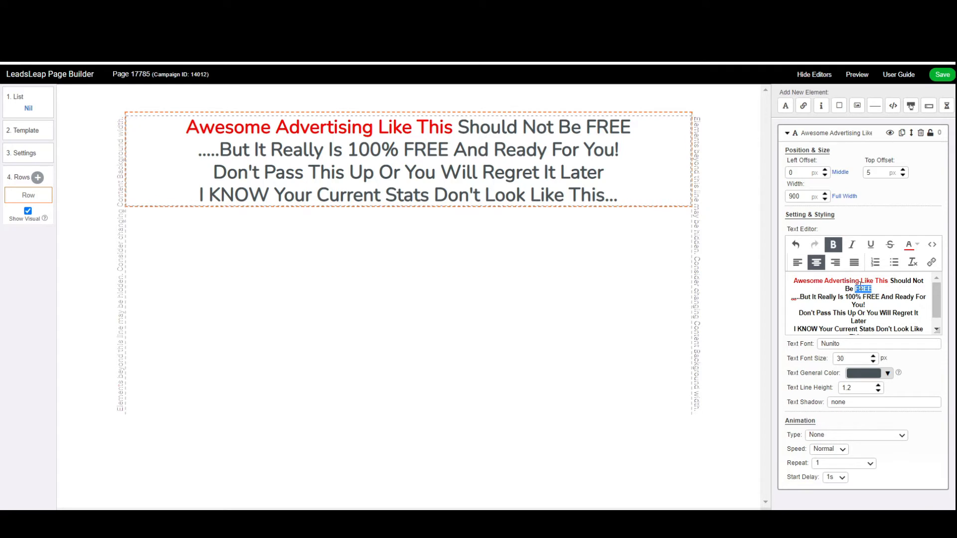
click(909, 248)
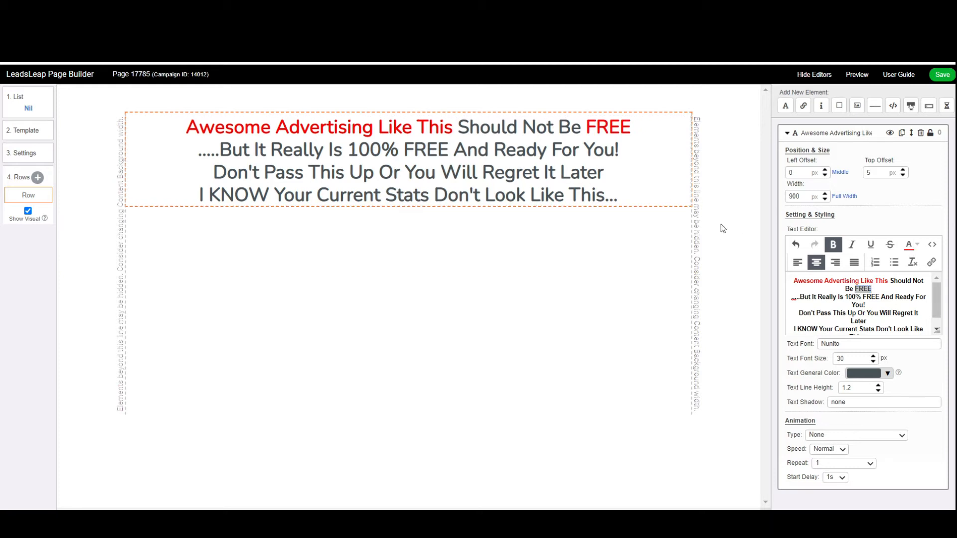
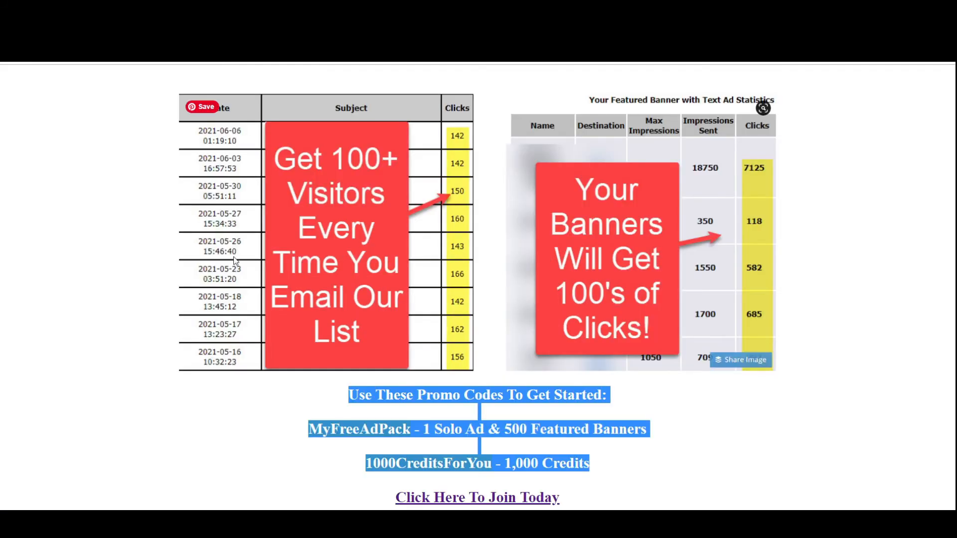
Step: Replace the "Get It Now!" button's text with "Click Here To Join Today" copied from the example splash page
click(629, 469)
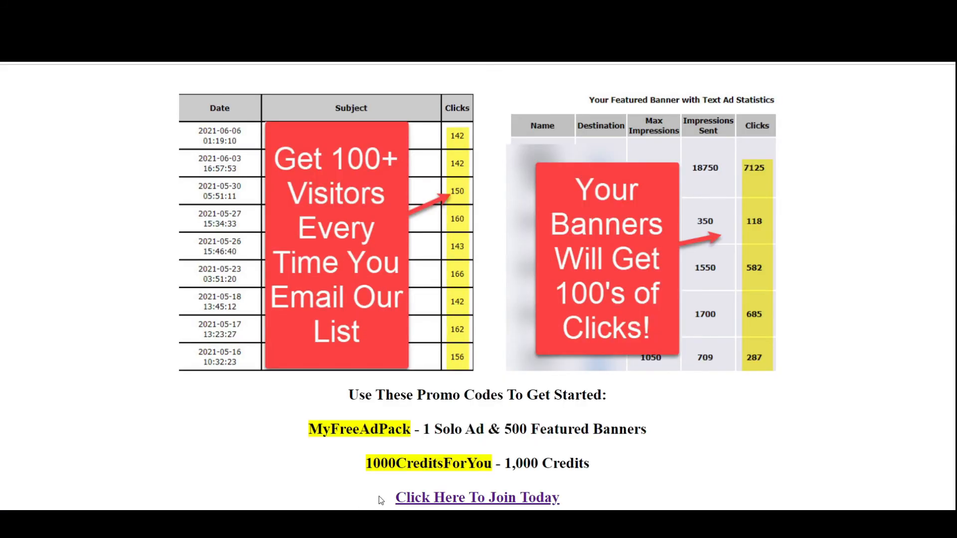
drag(394, 499, 560, 500)
key(ctrl+c)
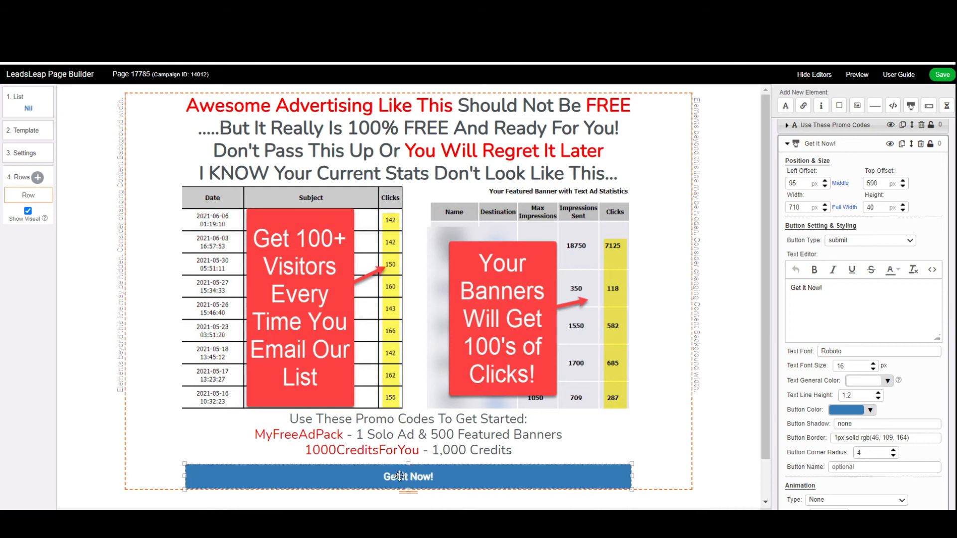
triple_click(831, 288)
key(ctrl+v)
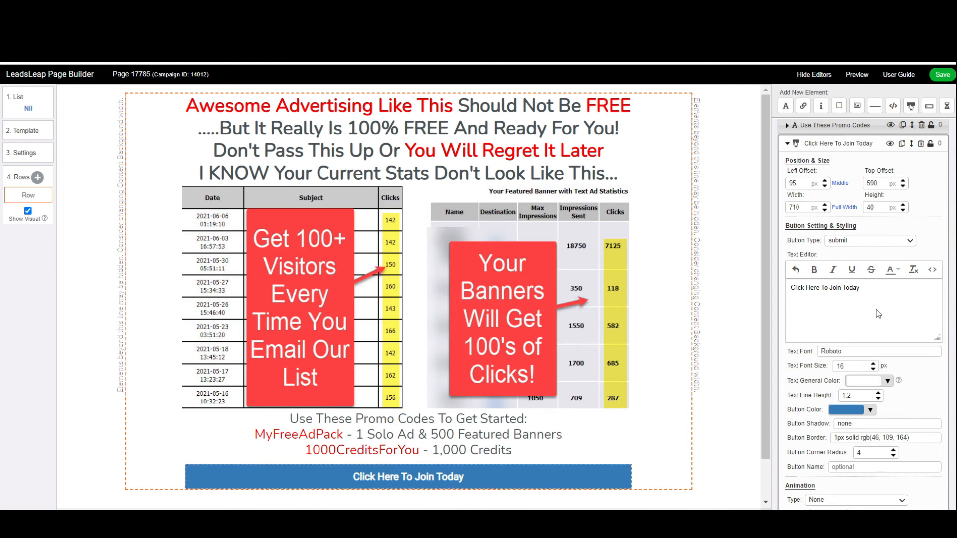
Step: Style the join button with Nunito text at 24 px and a red rgb(255, 0, 0) button colour
click(867, 351)
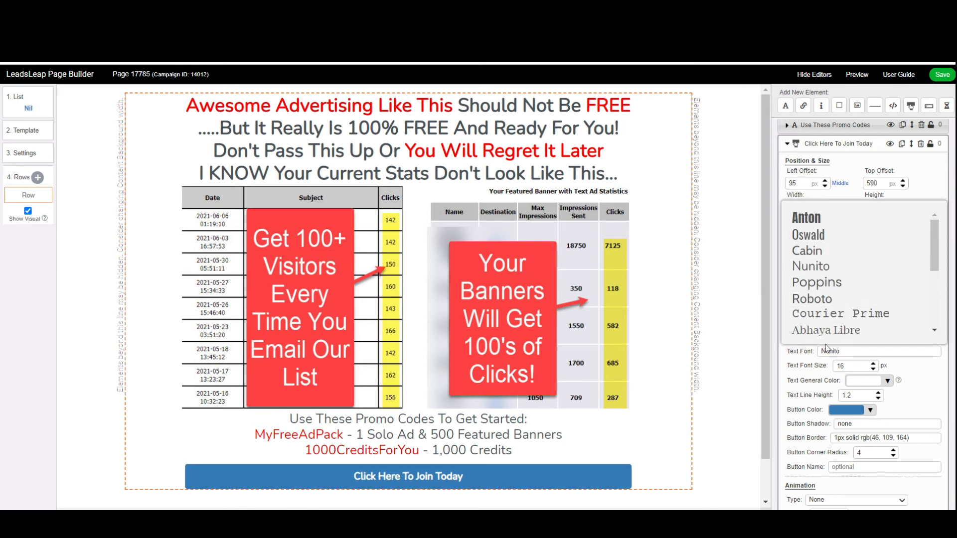
click(914, 393)
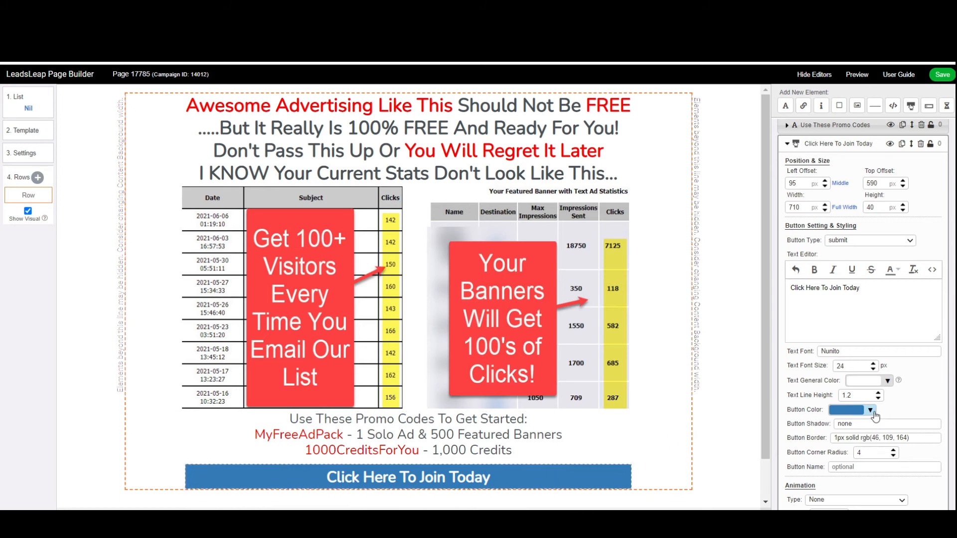
click(871, 411)
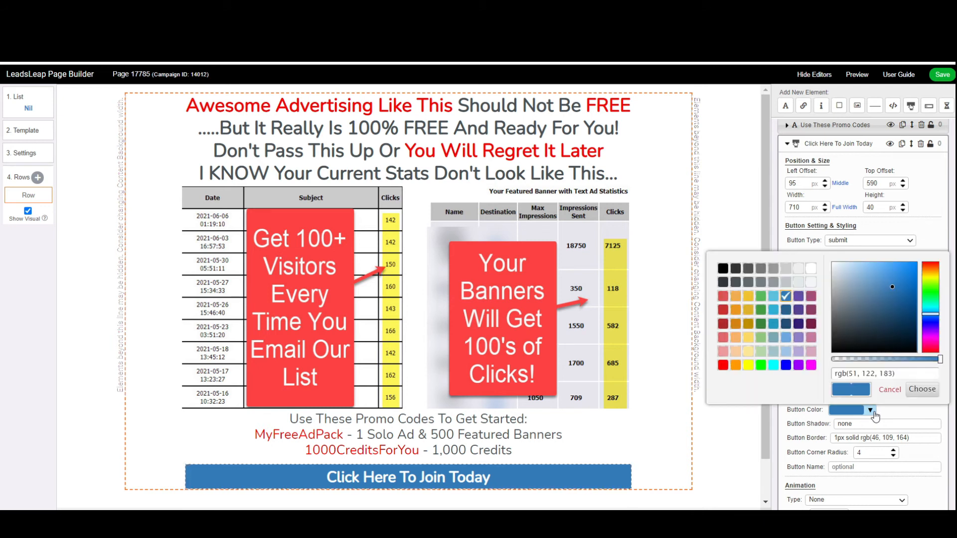
click(723, 366)
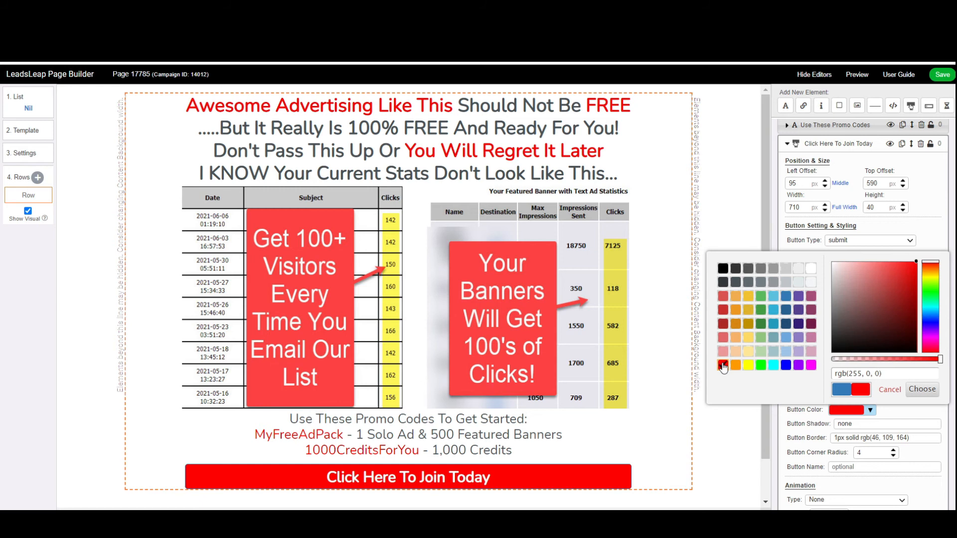
click(921, 389)
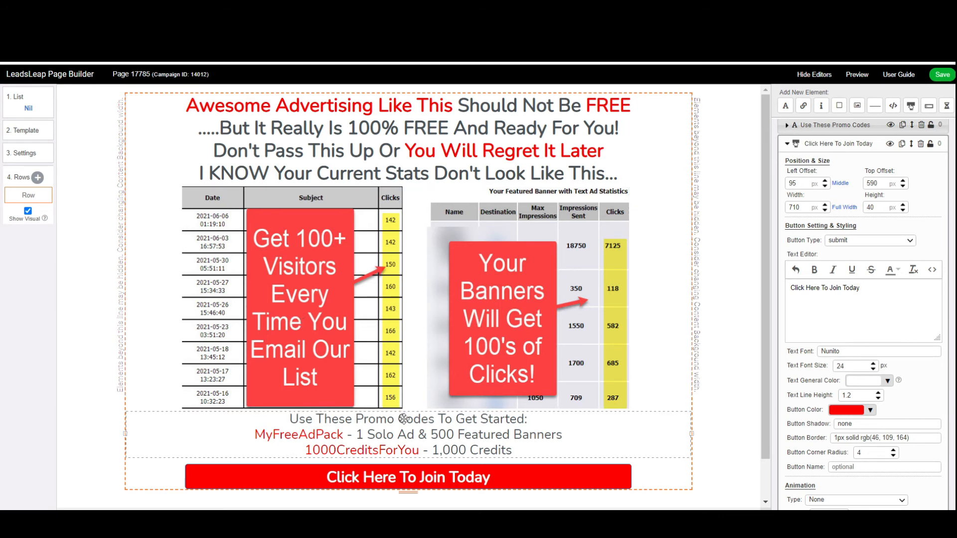
Step: Make the line "Use These Promo Codes To Get Started:" bold and nudge its text element down to top offset 507 px
click(636, 410)
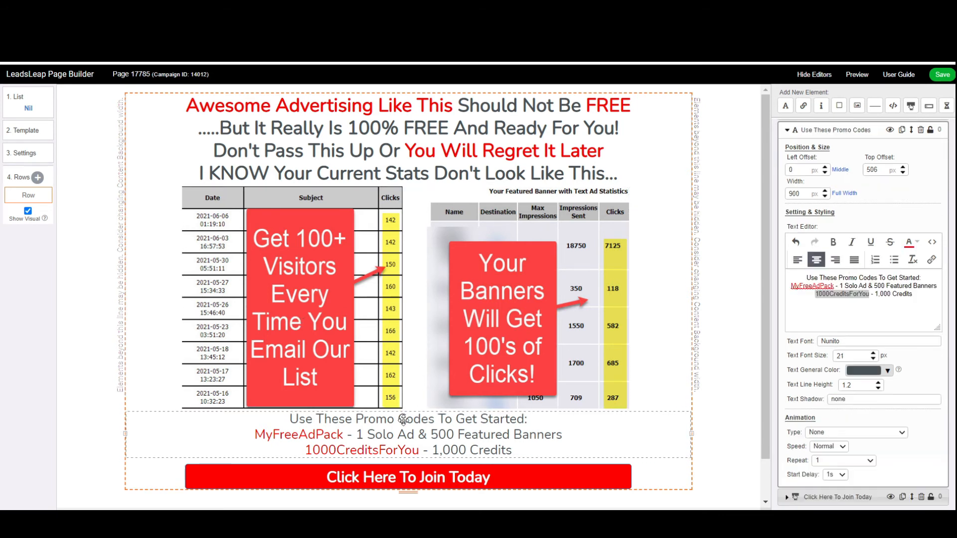
triple_click(820, 277)
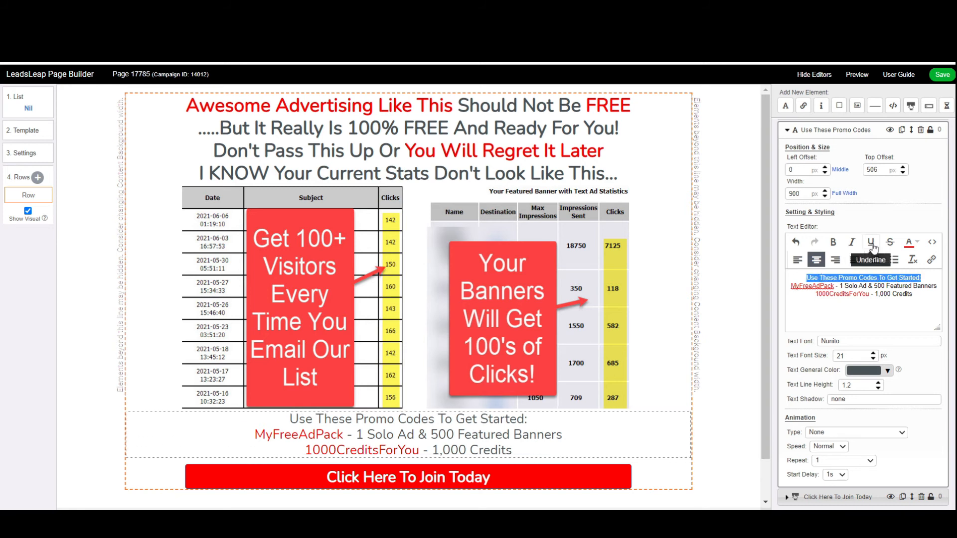
click(834, 243)
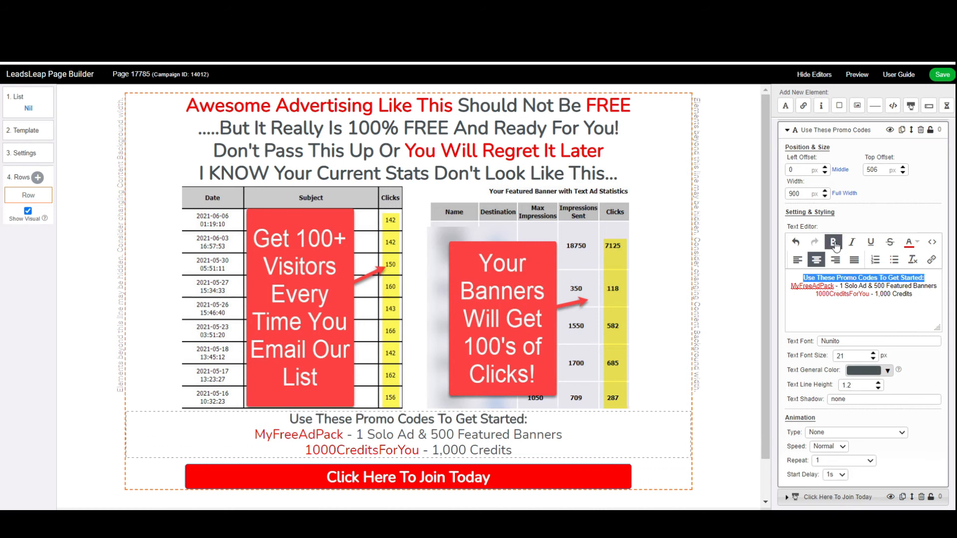
click(734, 350)
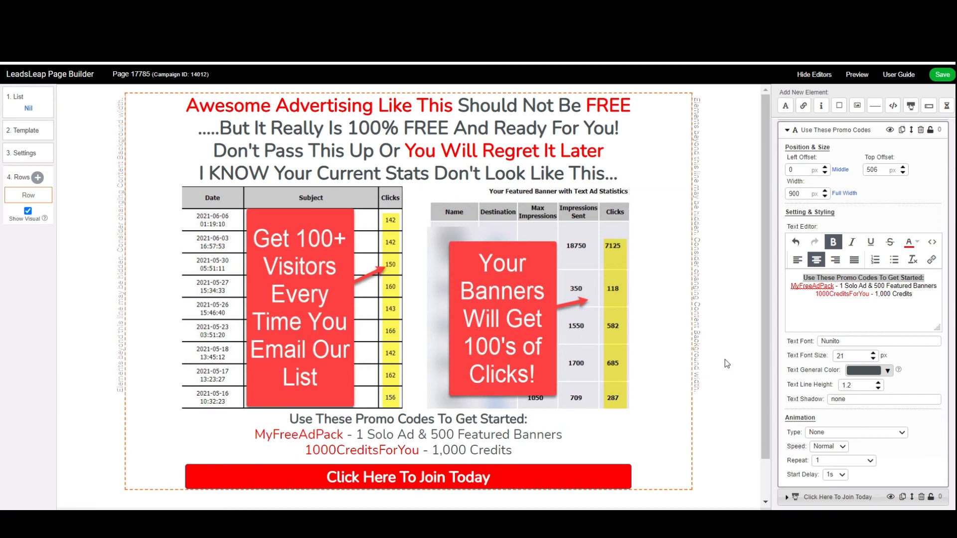
drag(457, 427, 457, 427)
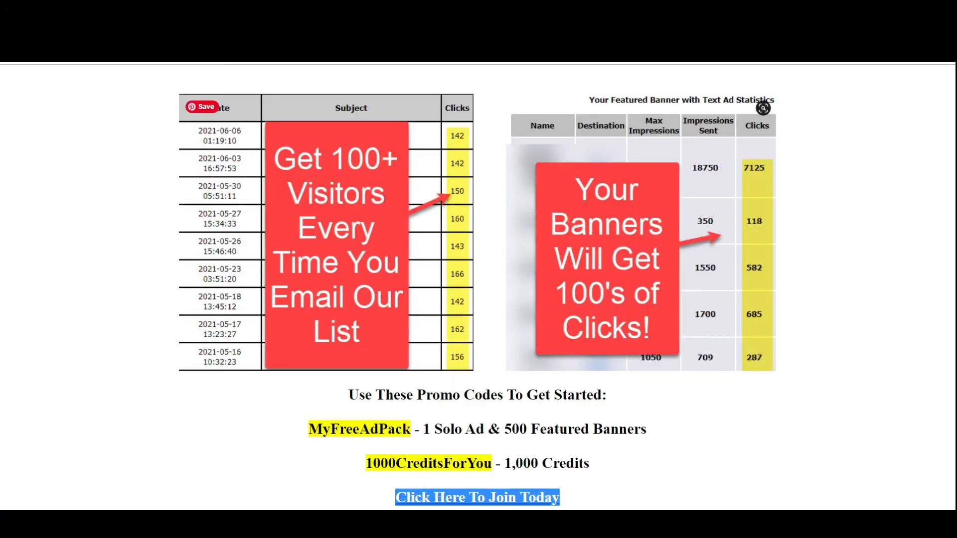
Step: Make the join button open the Viral Mailer For You referral link in a new tab, and enlarge it upward to 46 px high
click(472, 497)
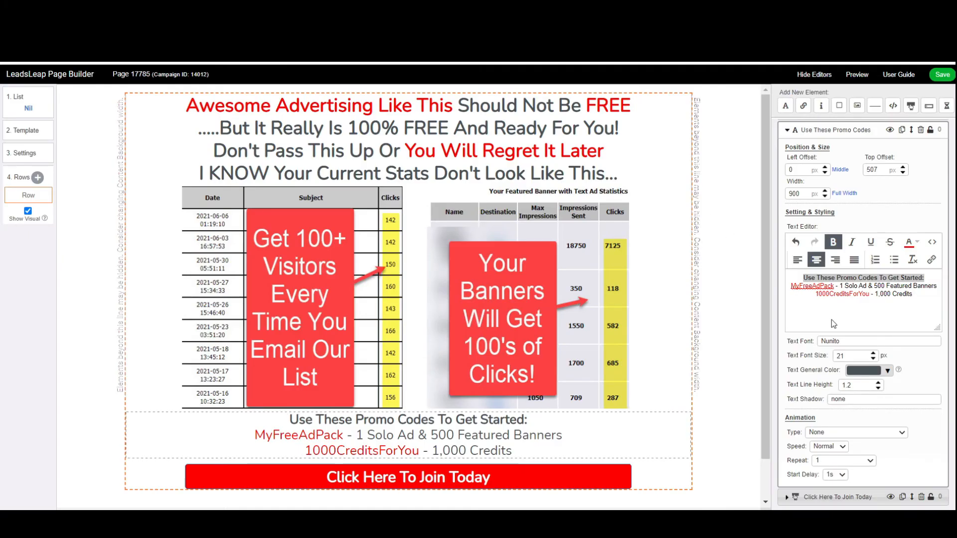
click(846, 295)
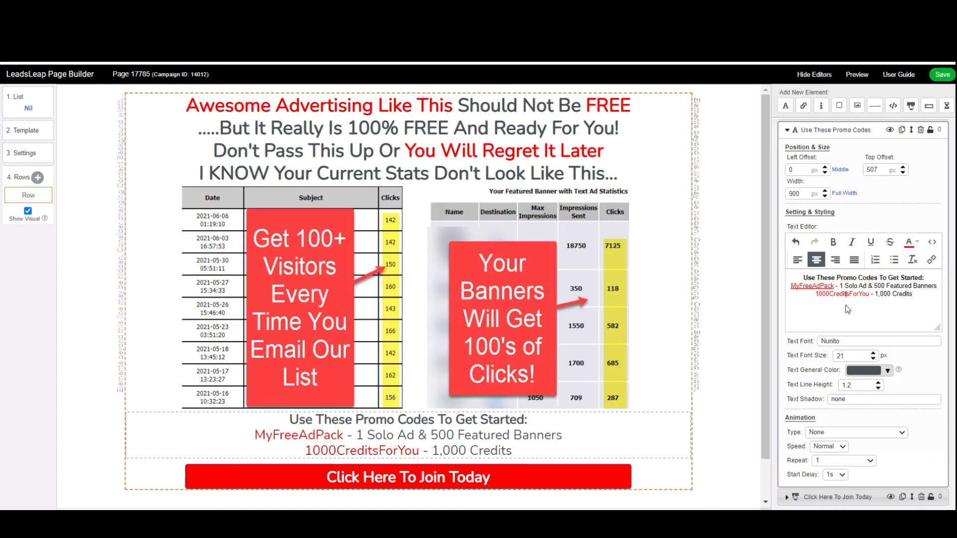
click(569, 478)
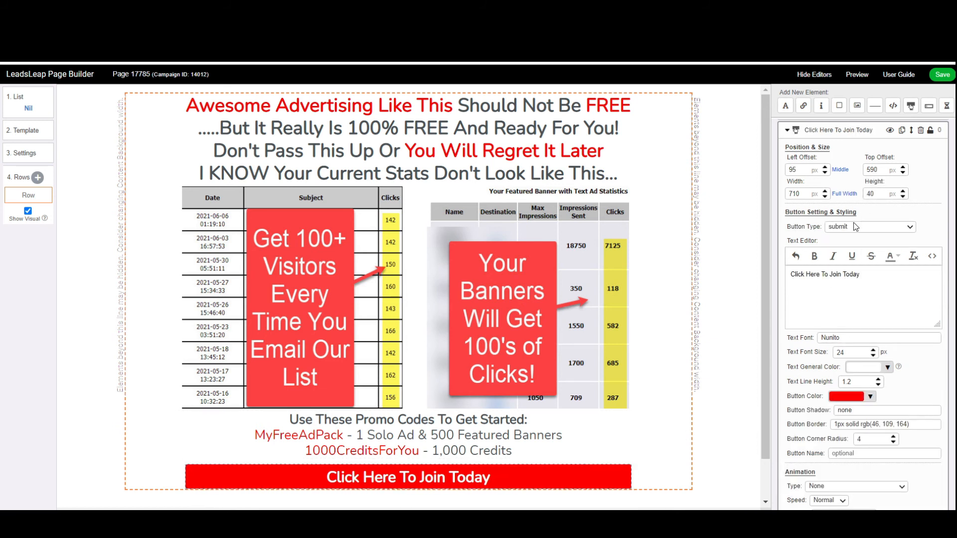
click(862, 256)
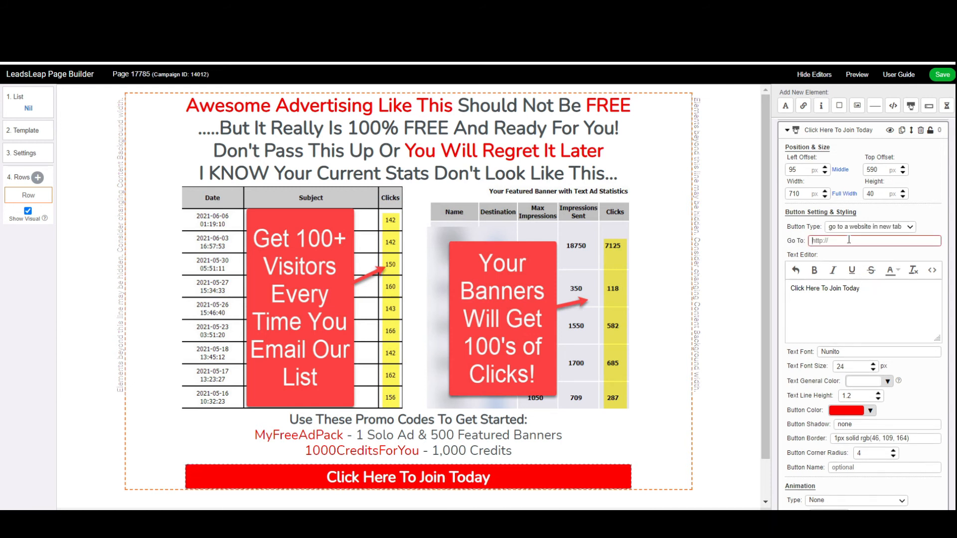
key(ctrl+v)
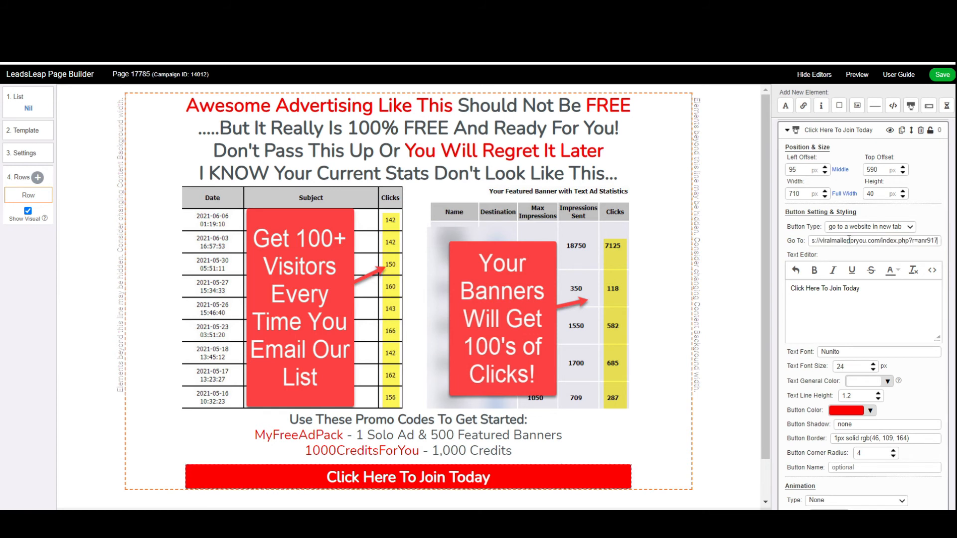
click(854, 317)
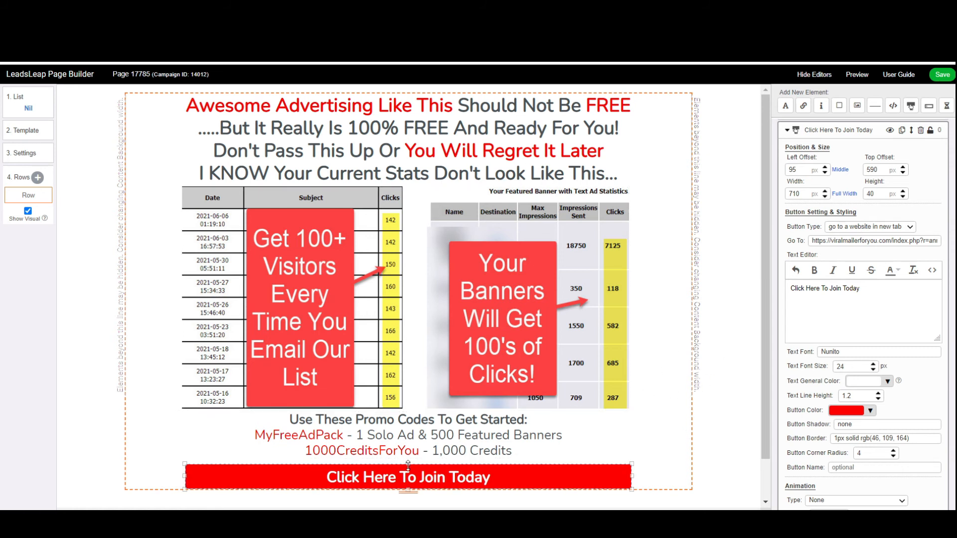
drag(412, 461, 412, 461)
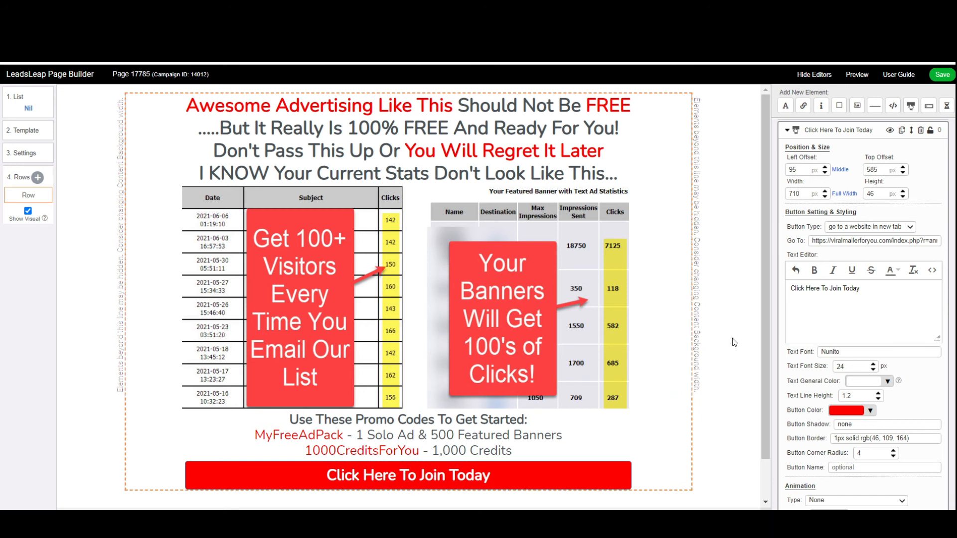
Step: Move the statistics image down to top offset 150 px and the promo codes text down to 508 px
click(483, 287)
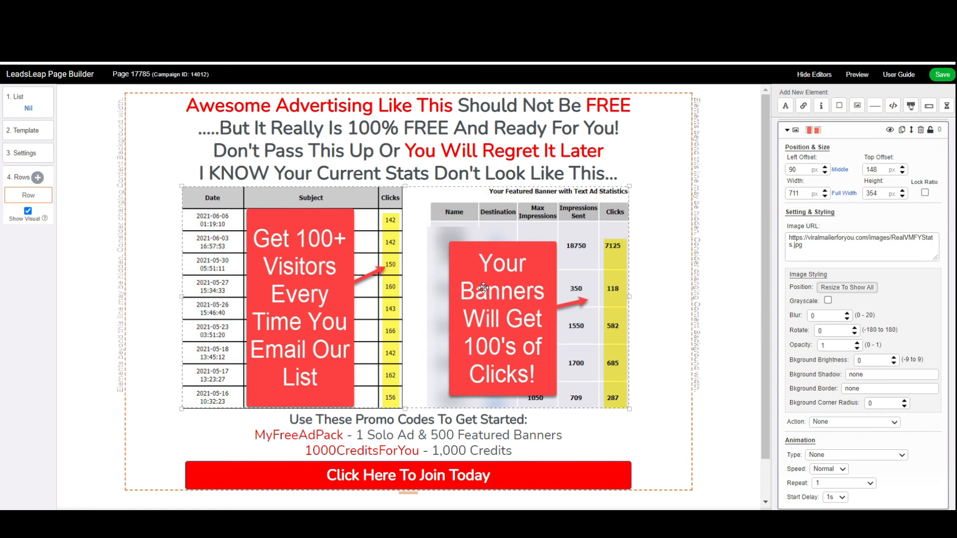
key(Down)
key(Down)
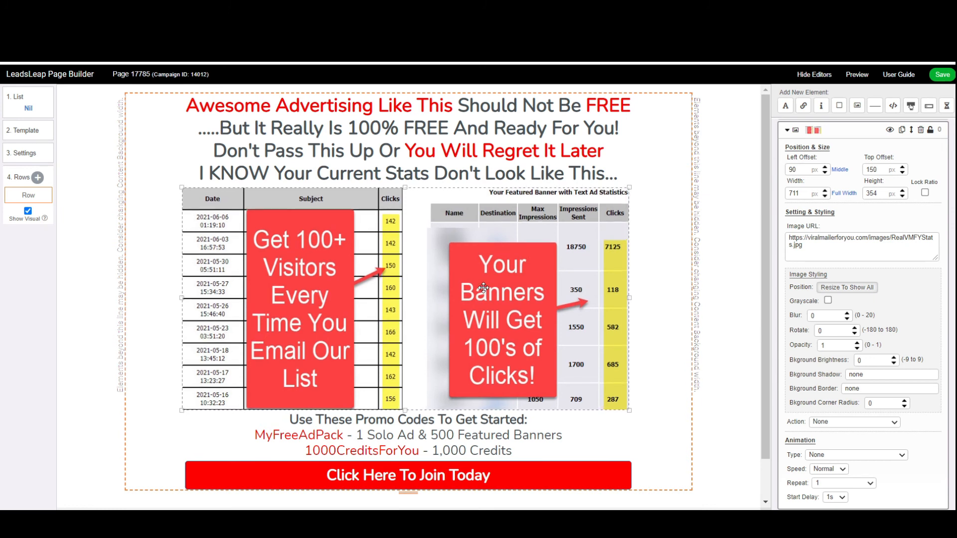
click(386, 424)
key(Down)
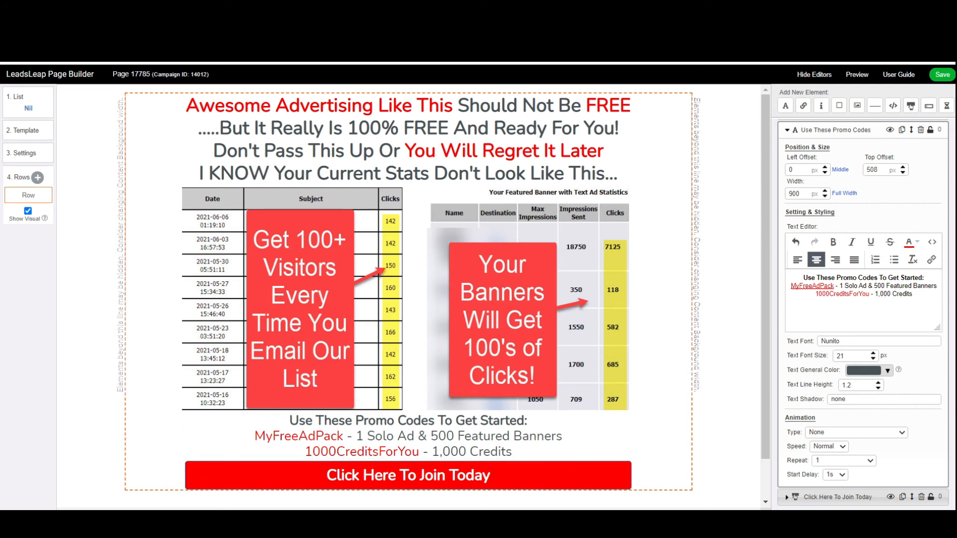
Step: Save the finished splash page in the page builder and dismiss the save confirmation
click(942, 75)
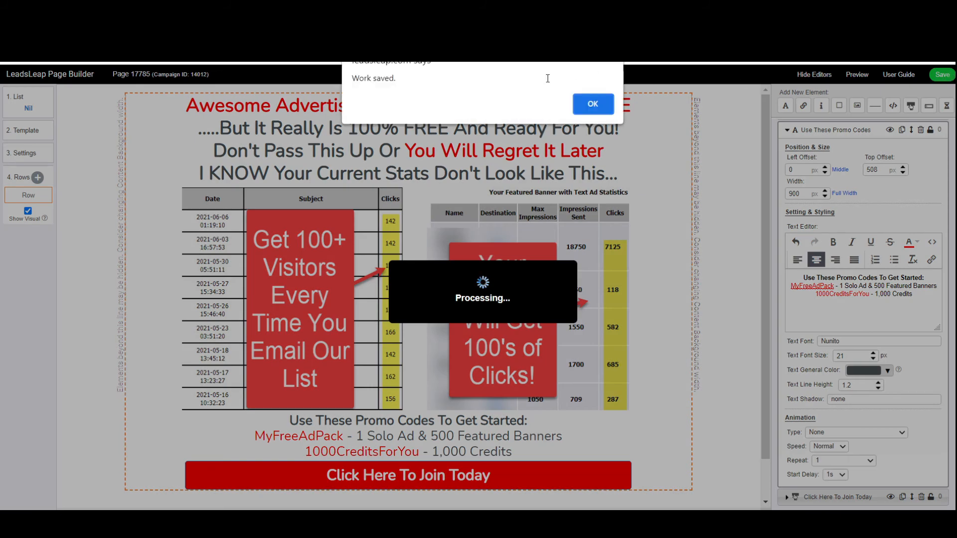
click(595, 105)
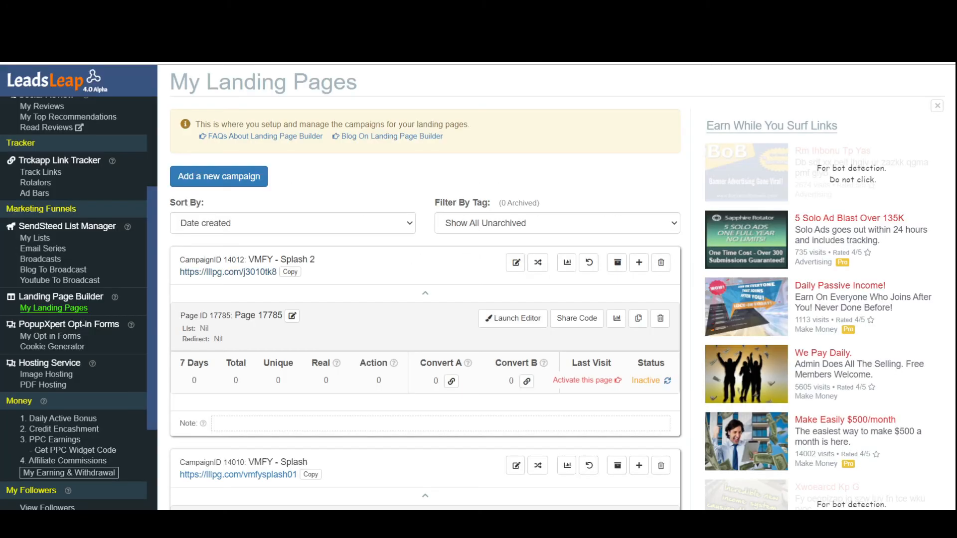
Step: Activate Page 17785 in the "VMFY - Splash 2" campaign and open the campaign's live link
click(668, 382)
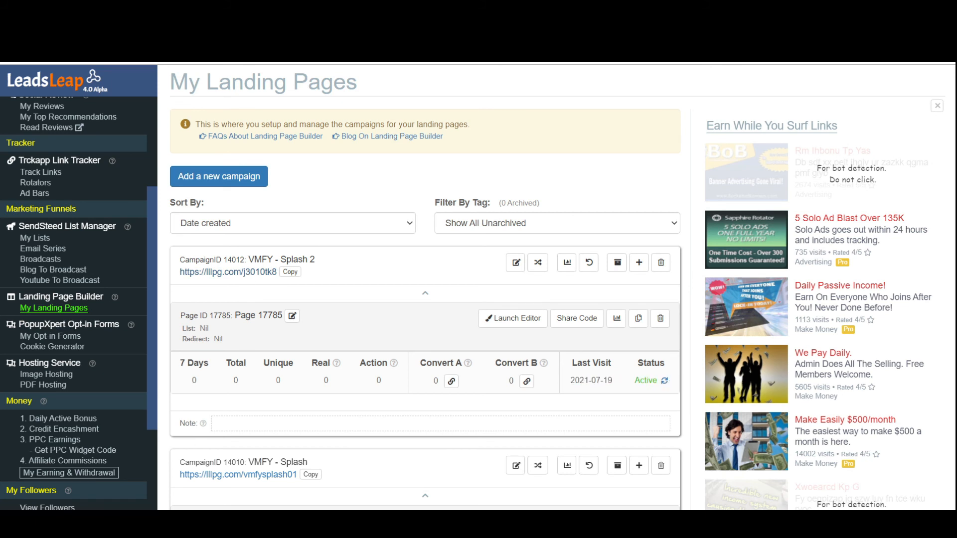
click(228, 273)
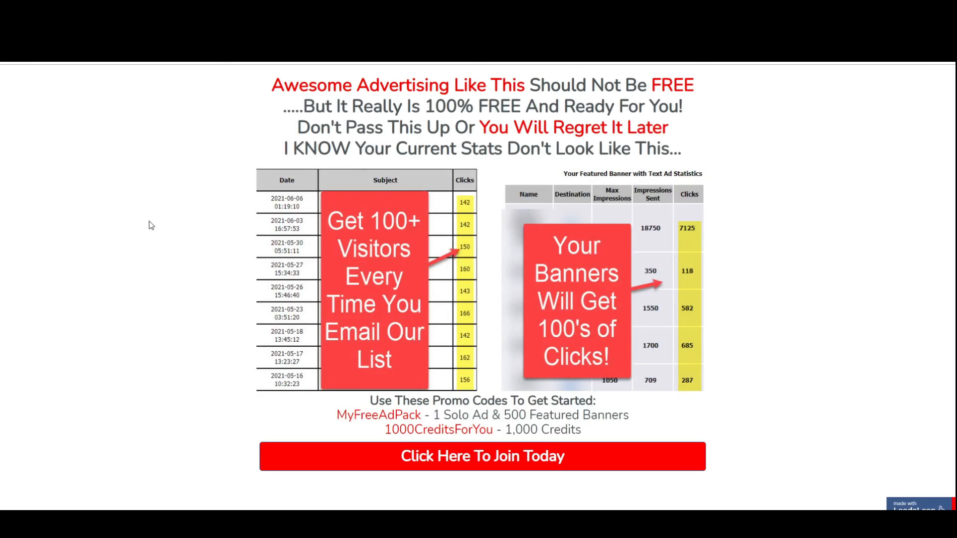